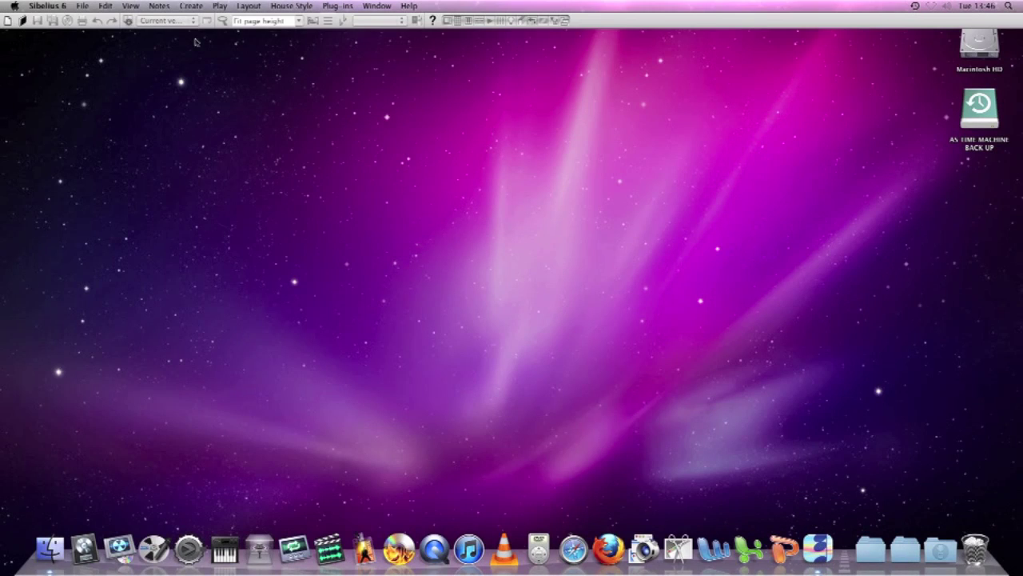
# Open the recent score Choir.sib from File > Quick Start.
pyautogui.click(82, 5)
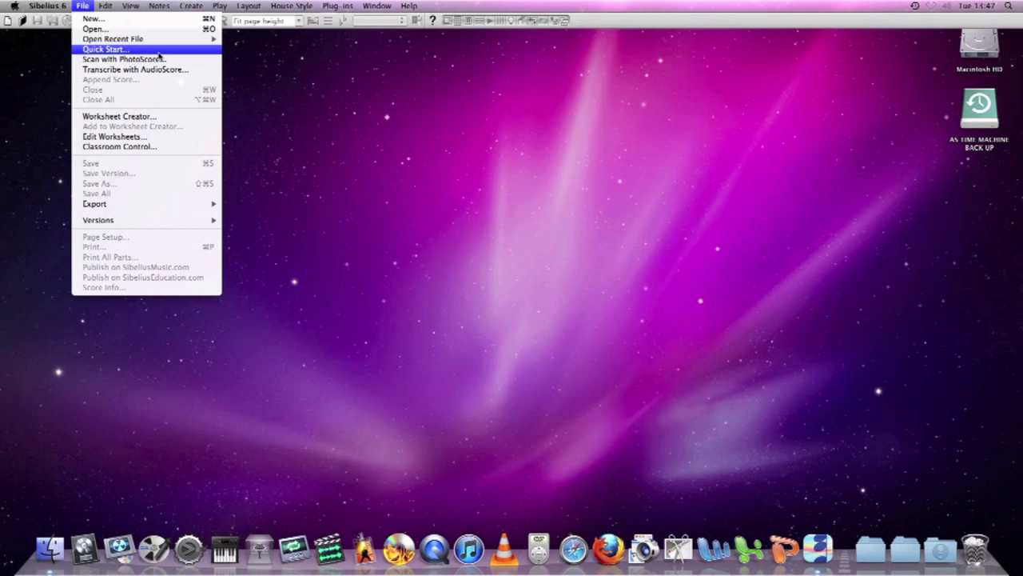
pyautogui.click(188, 53)
pyautogui.click(550, 259)
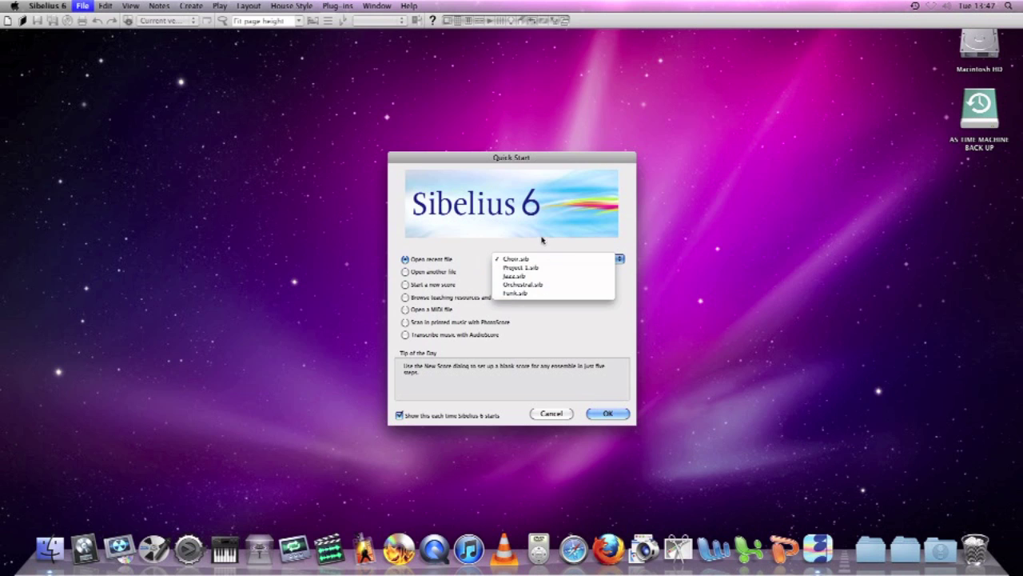
pyautogui.click(544, 239)
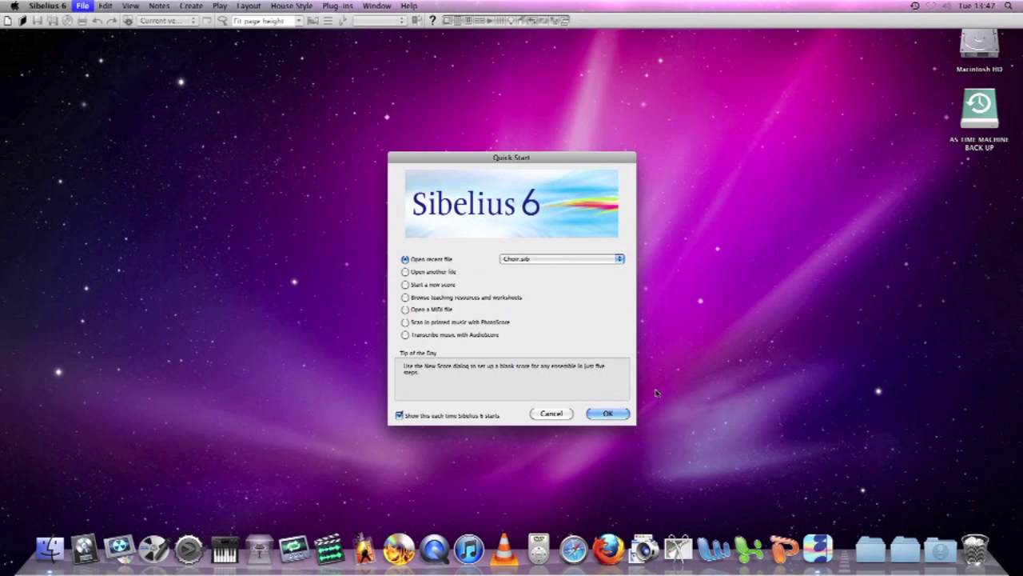
pyautogui.click(601, 413)
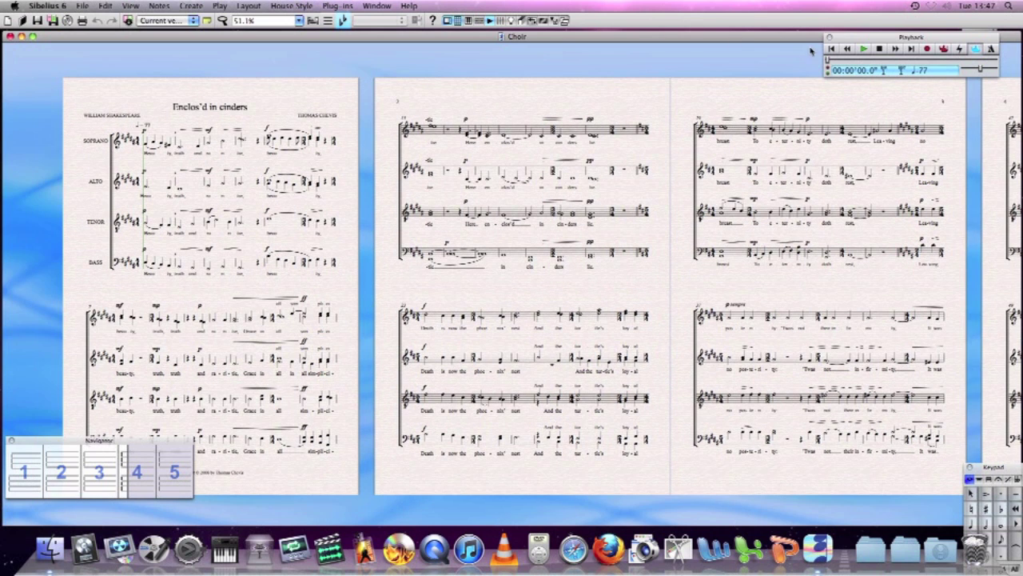
# Play the opening bars of the Choir score, to about 9.7 seconds.
pyautogui.click(865, 49)
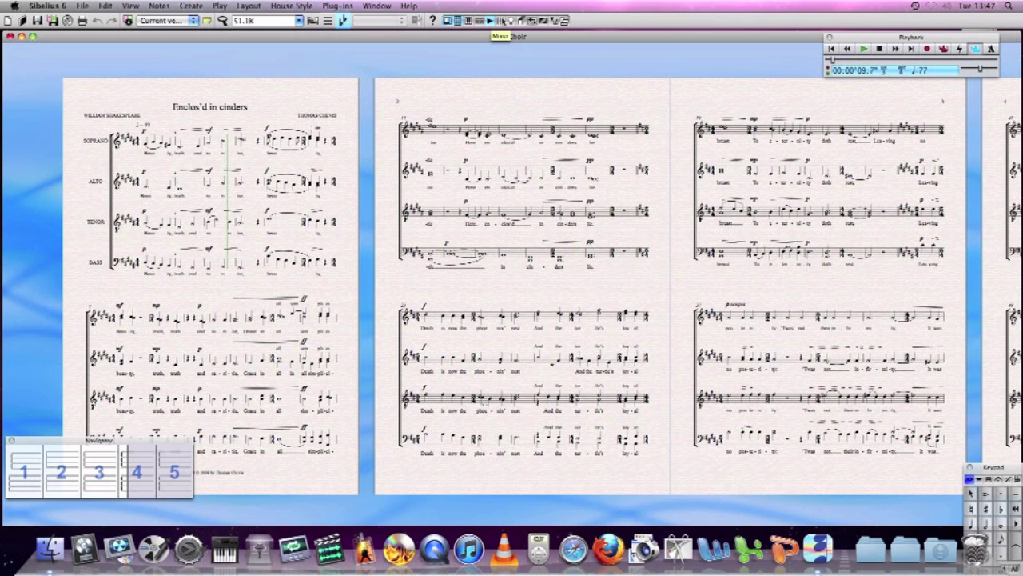
# Open and reposition the Mixer, expand all four voice strips, and lower the SOPRANO volume.
pyautogui.click(502, 20)
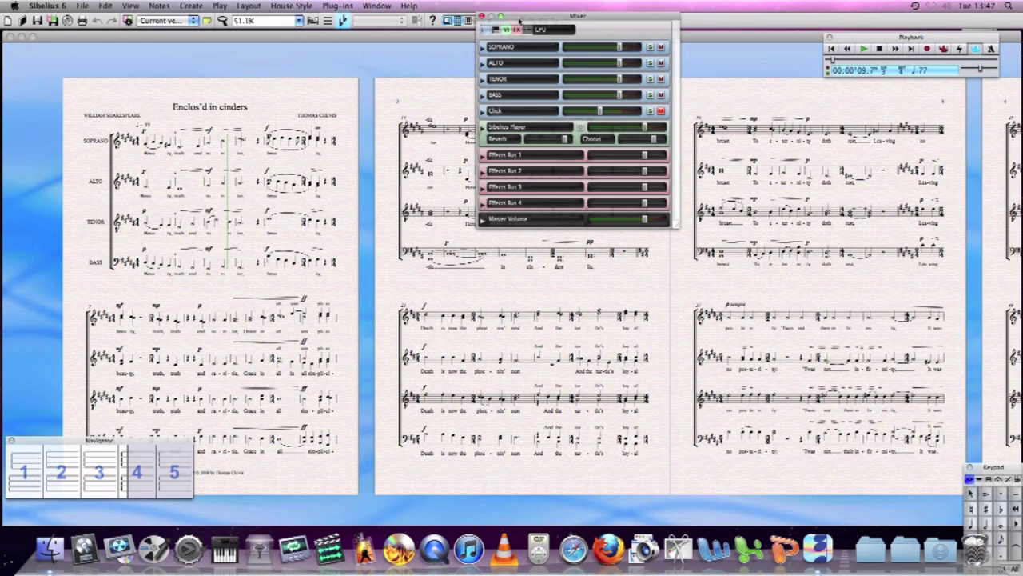
pyautogui.moveTo(544, 19); pyautogui.dragTo(524, 60)
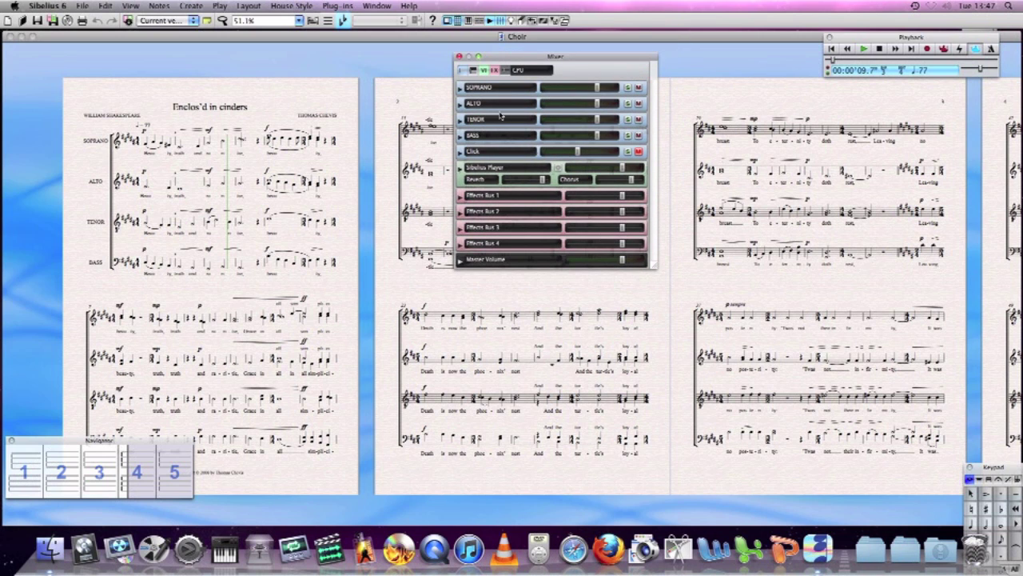
pyautogui.click(461, 88)
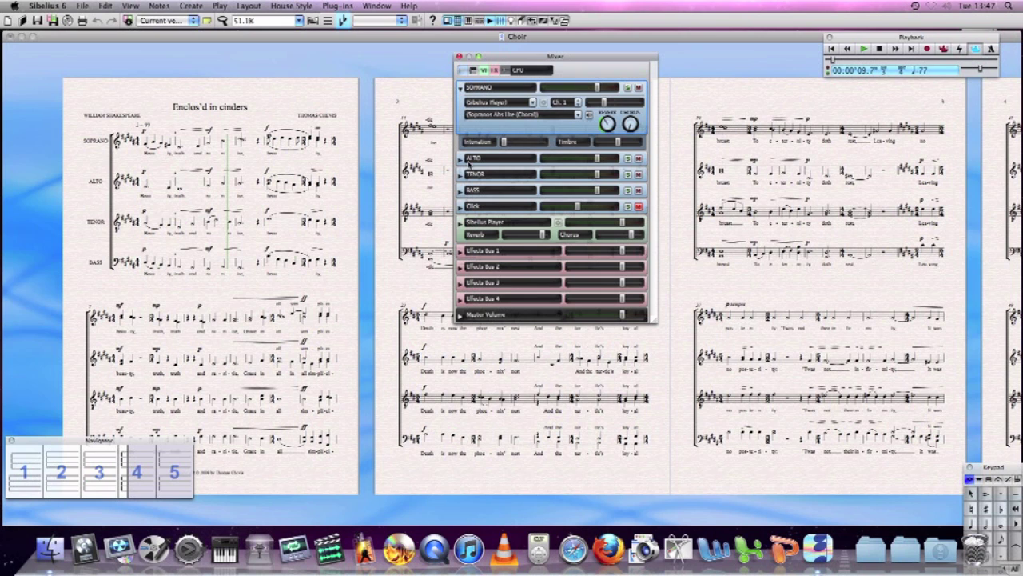
pyautogui.click(461, 159)
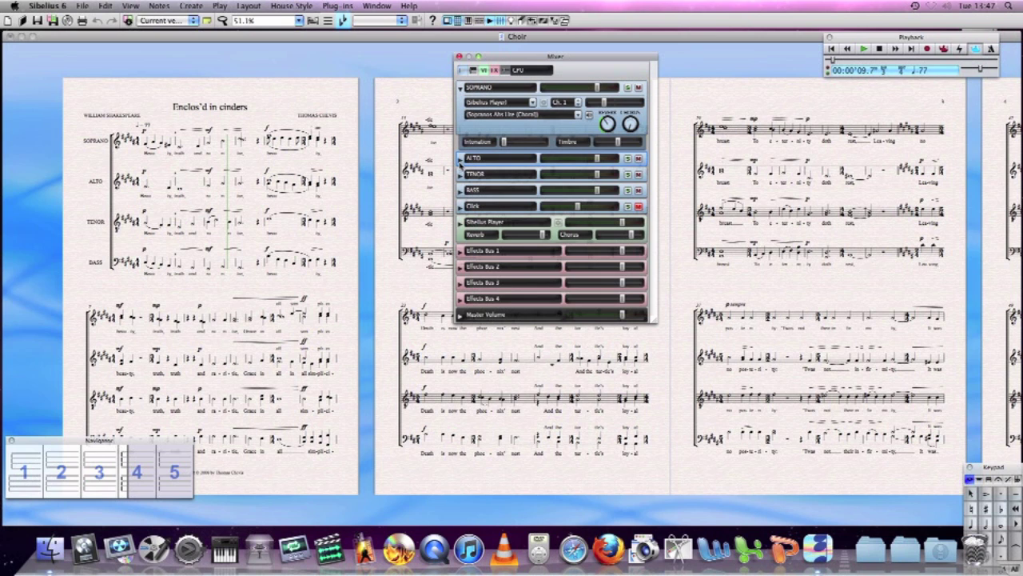
pyautogui.click(462, 160)
pyautogui.click(461, 230)
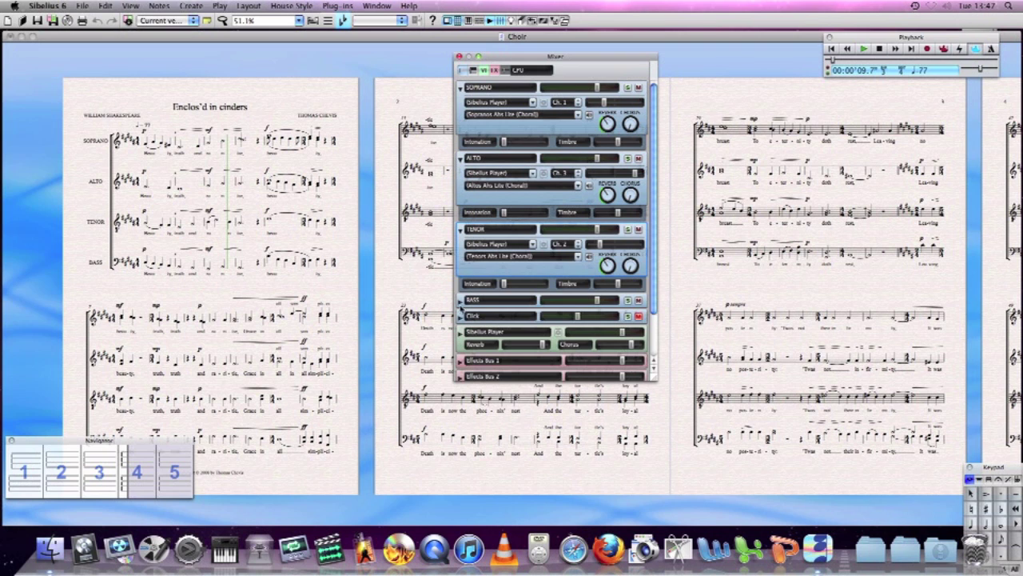
pyautogui.click(461, 302)
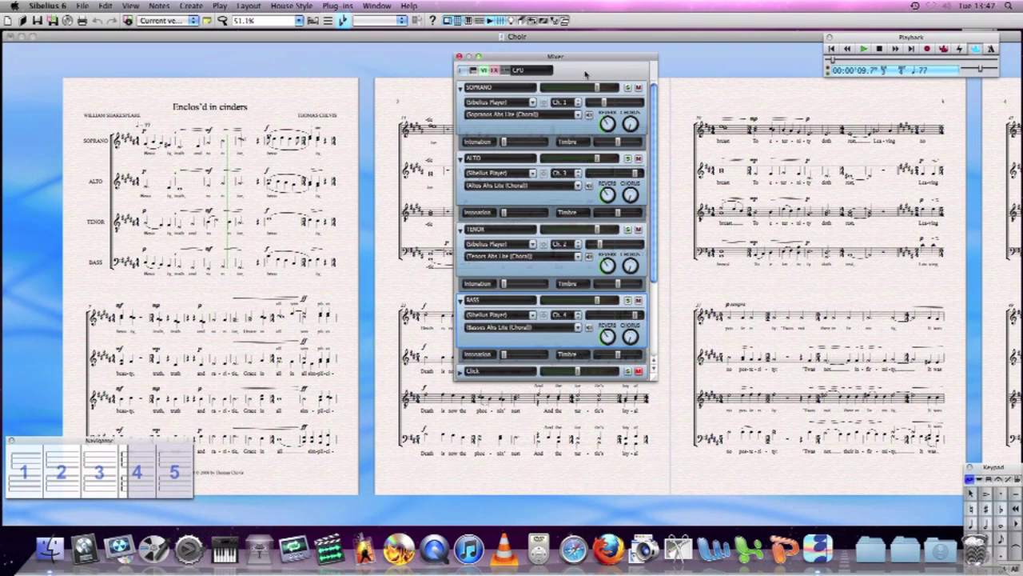
pyautogui.moveTo(599, 86); pyautogui.dragTo(544, 87)
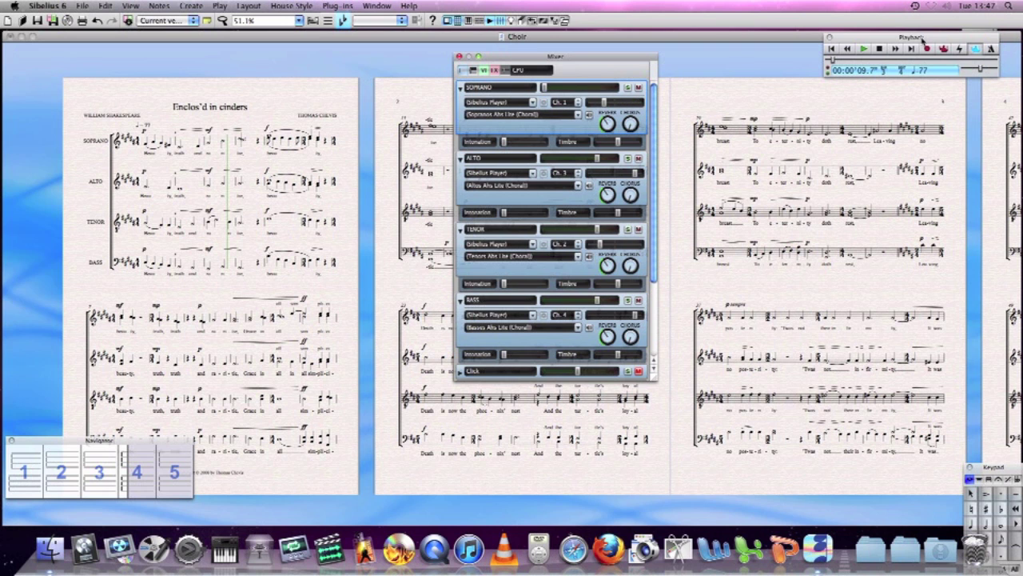
# Start playback, solo SOPRANO and set its volume to 100.
pyautogui.click(867, 49)
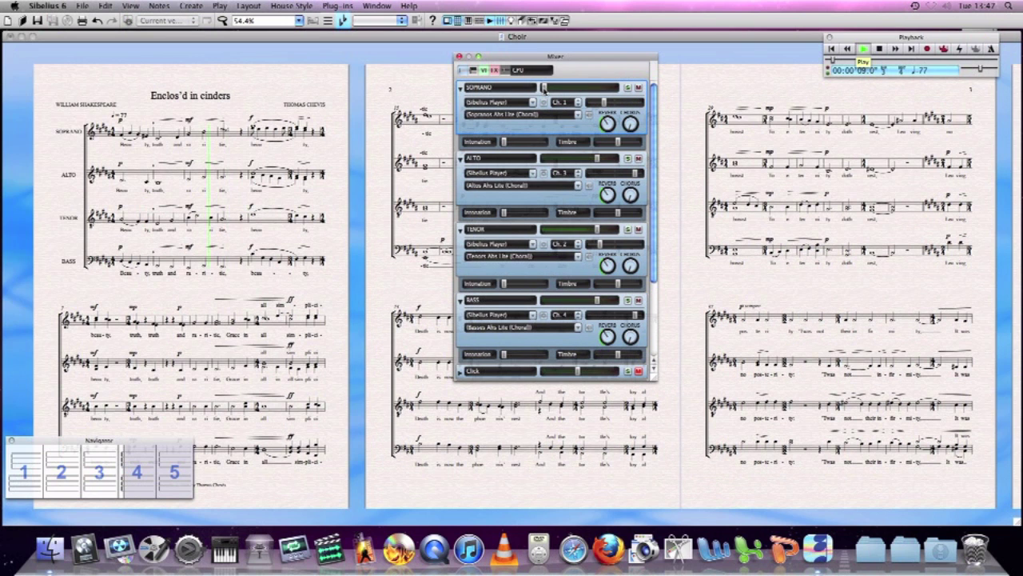
pyautogui.moveTo(545, 86); pyautogui.dragTo(591, 94)
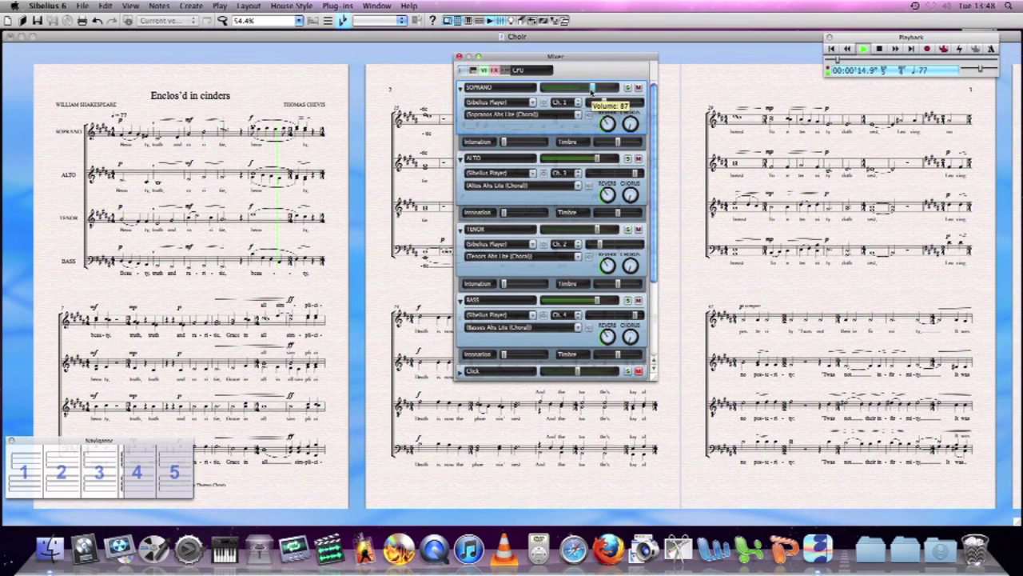
pyautogui.click(628, 88)
pyautogui.moveTo(589, 87)
pyautogui.mouseDown()
pyautogui.moveTo(614, 91)
pyautogui.moveTo(548, 86)
pyautogui.moveTo(606, 86)
pyautogui.mouseUp()
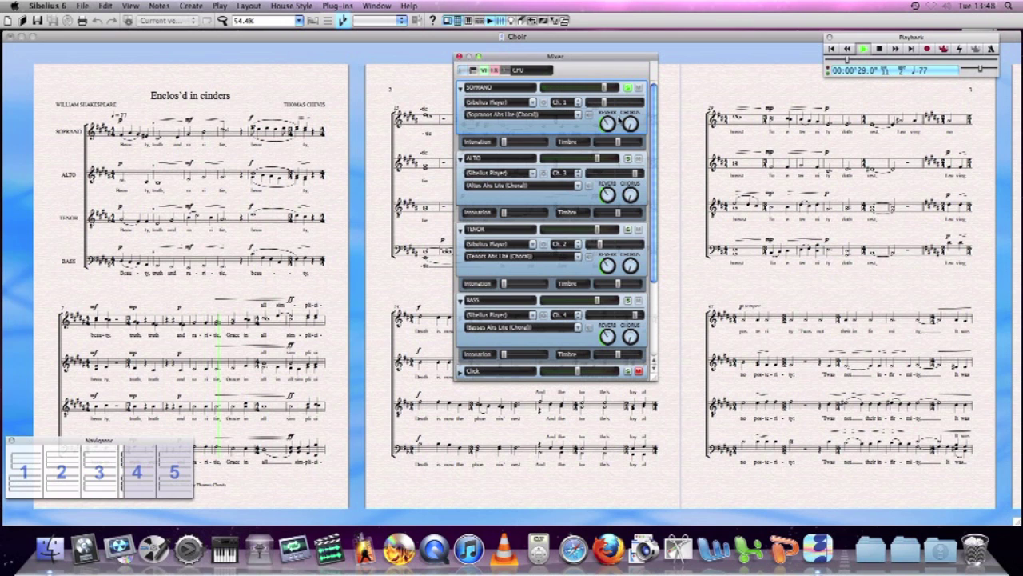
# Set the SOPRANO reverb to about 4.5% and lower its volume slightly.
pyautogui.moveTo(615, 121); pyautogui.dragTo(608, 123)
pyautogui.moveTo(609, 132); pyautogui.dragTo(608, 130)
pyautogui.moveTo(609, 86); pyautogui.dragTo(601, 91)
# Lower the ALTO, TENOR and BASS volumes slightly, bringing BASS to about 90.
pyautogui.click(597, 159)
pyautogui.moveTo(596, 159); pyautogui.dragTo(594, 160)
pyautogui.moveTo(602, 230); pyautogui.dragTo(594, 230)
pyautogui.moveTo(595, 302); pyautogui.dragTo(595, 302)
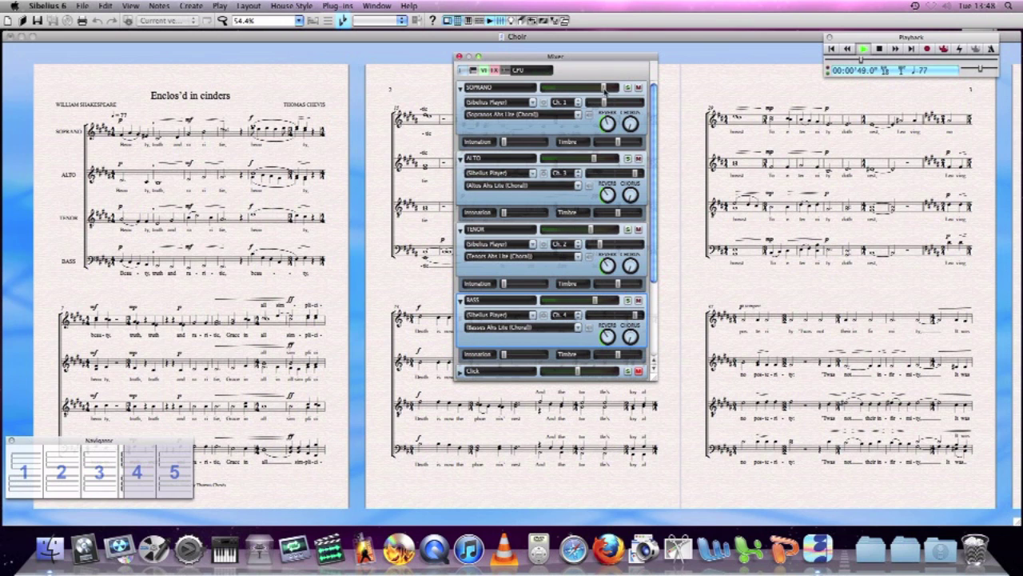
pyautogui.click(606, 86)
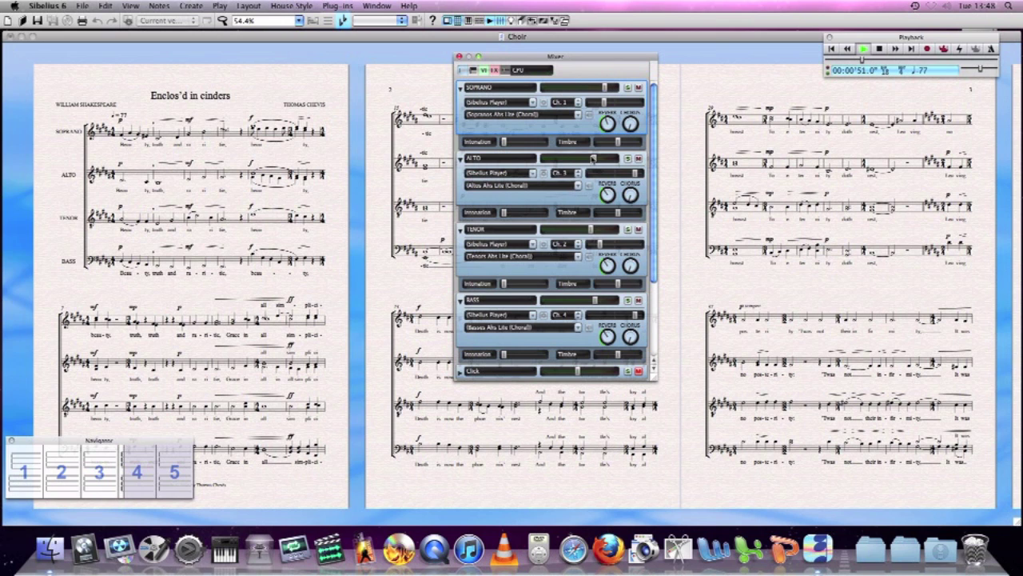
# Pan SOPRANO to -49, ALTO to 63, TENOR to -42 and BASS to 44.
pyautogui.click(593, 160)
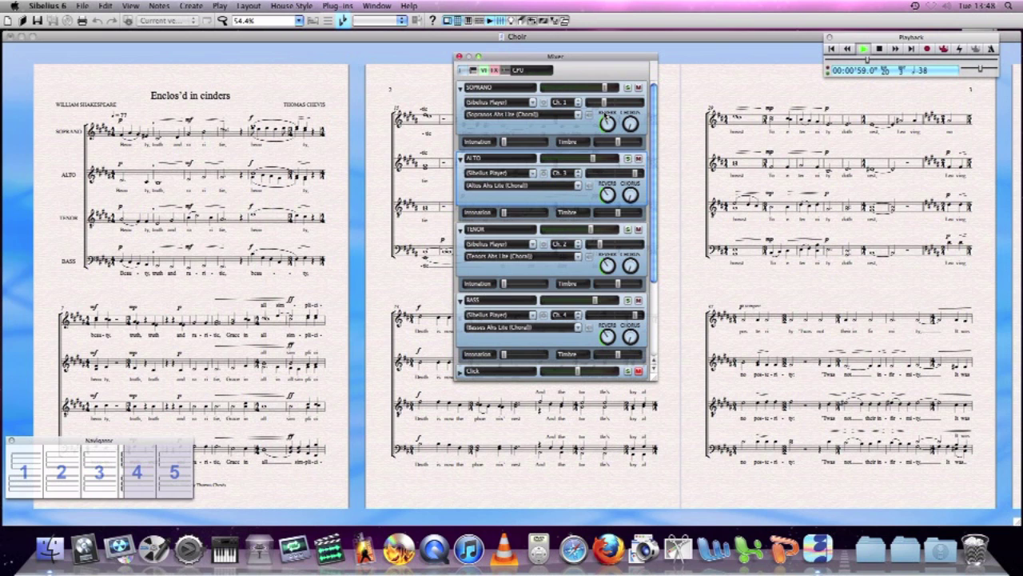
pyautogui.moveTo(605, 105)
pyautogui.moveTo(604, 104); pyautogui.dragTo(601, 103)
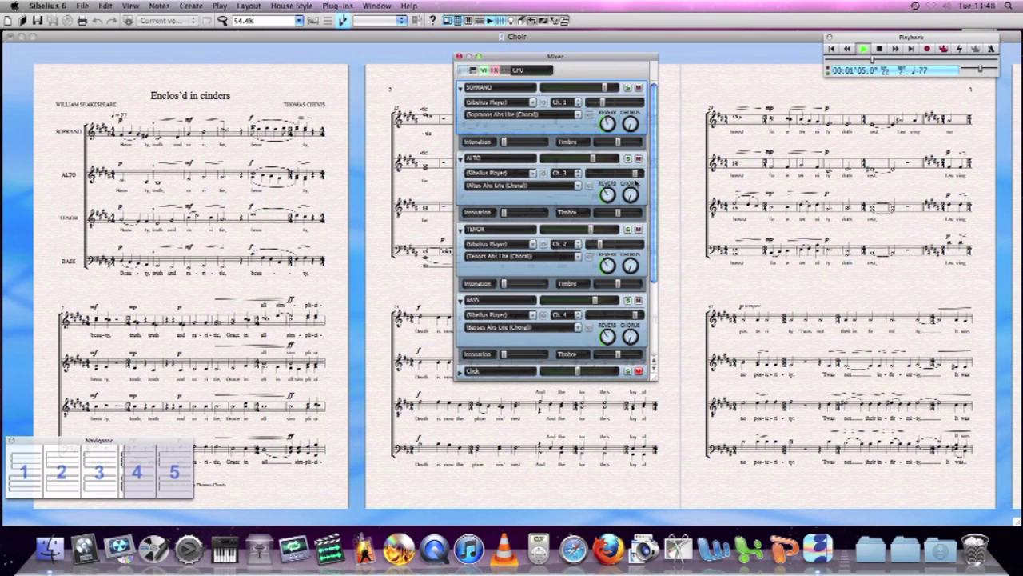
pyautogui.moveTo(635, 172); pyautogui.dragTo(631, 174)
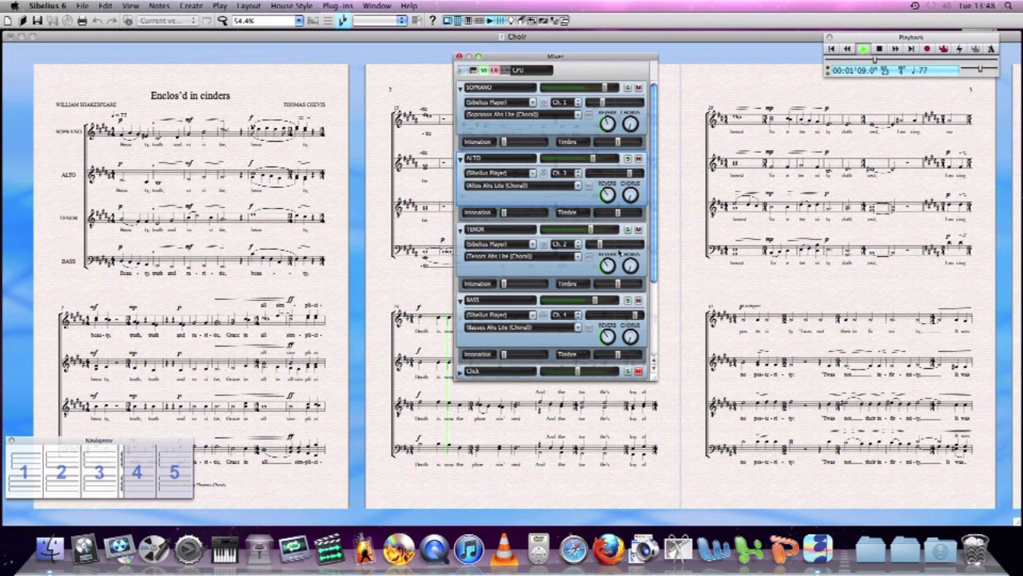
pyautogui.moveTo(601, 244); pyautogui.dragTo(606, 244)
pyautogui.moveTo(635, 314); pyautogui.dragTo(626, 315)
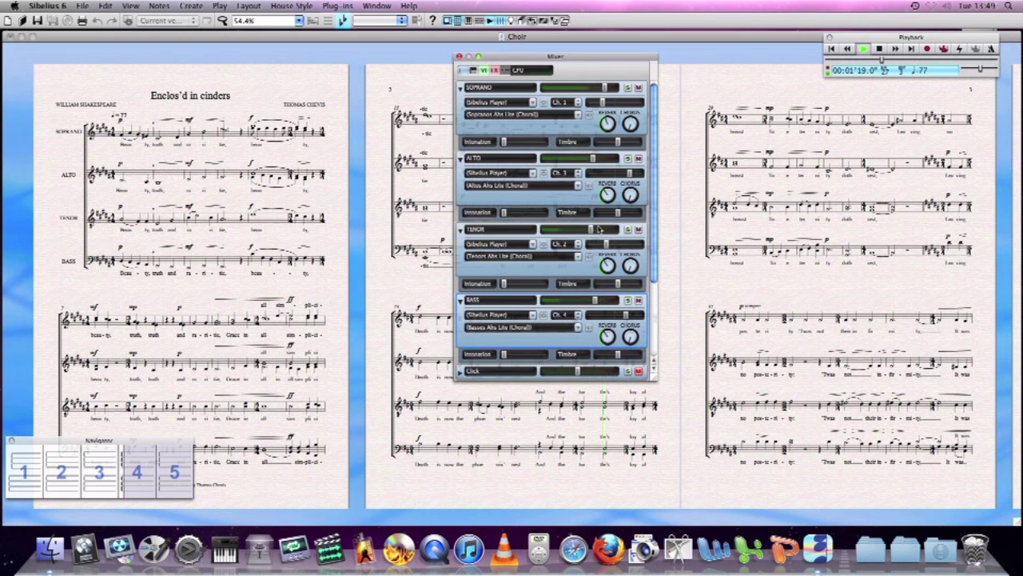
# Set the SOPRANO, ALTO and BASS reverb to 48%, 45% and 43%, then stop playback.
pyautogui.click(601, 241)
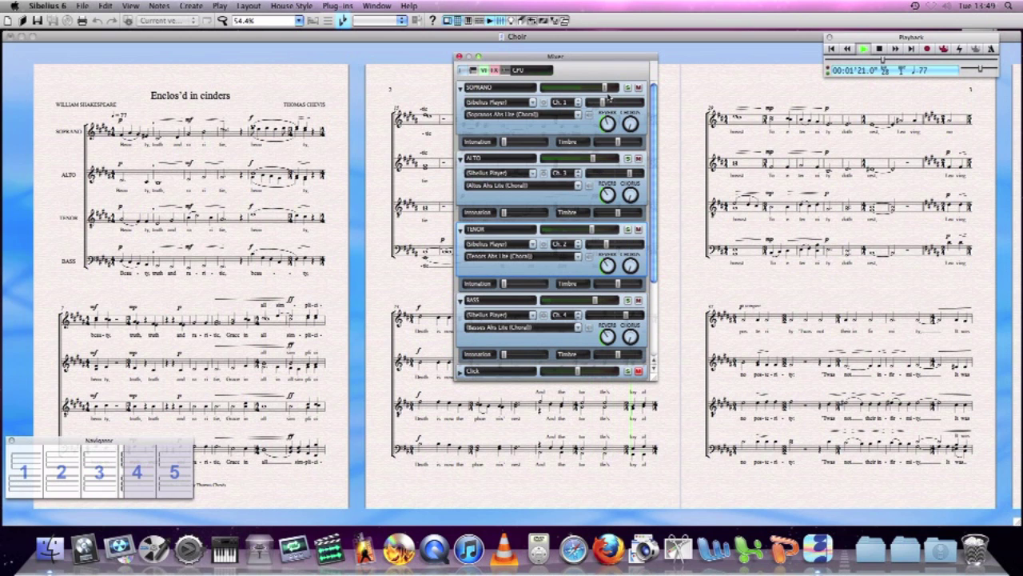
pyautogui.click(605, 94)
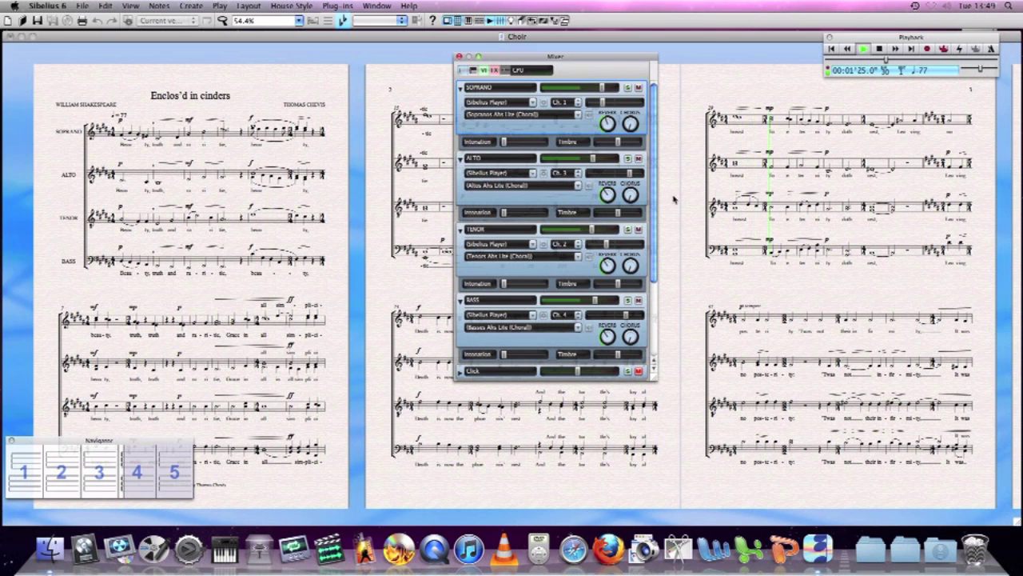
pyautogui.moveTo(605, 122); pyautogui.dragTo(606, 110)
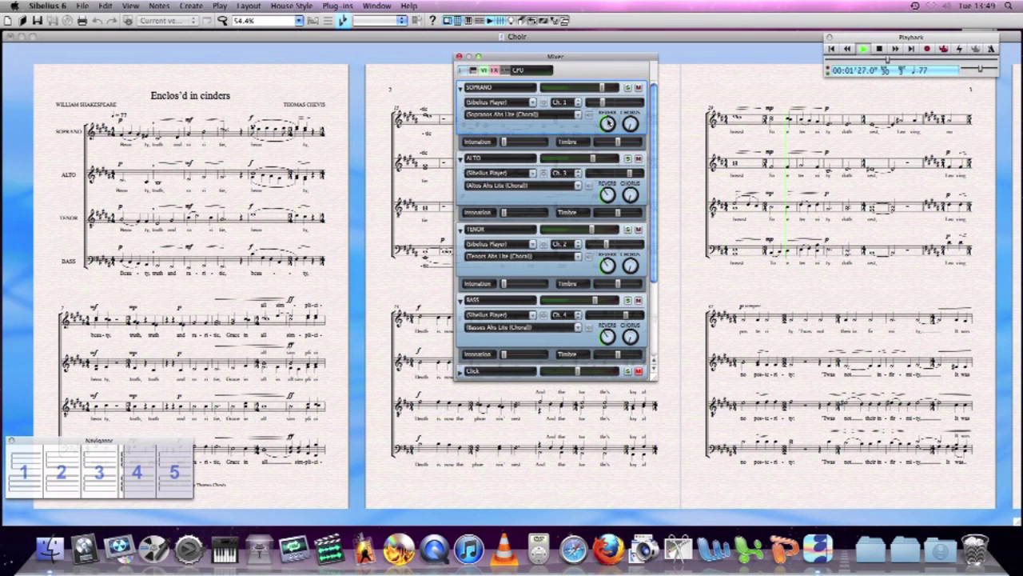
pyautogui.moveTo(607, 196); pyautogui.dragTo(609, 194)
pyautogui.moveTo(608, 336); pyautogui.dragTo(608, 334)
pyautogui.click(606, 265)
pyautogui.click(608, 336)
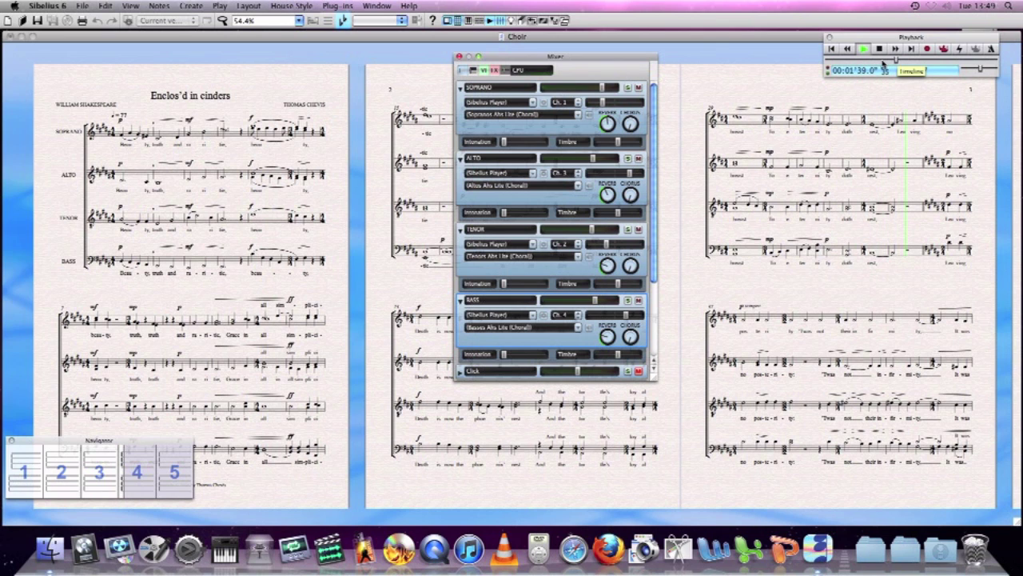
pyautogui.click(879, 48)
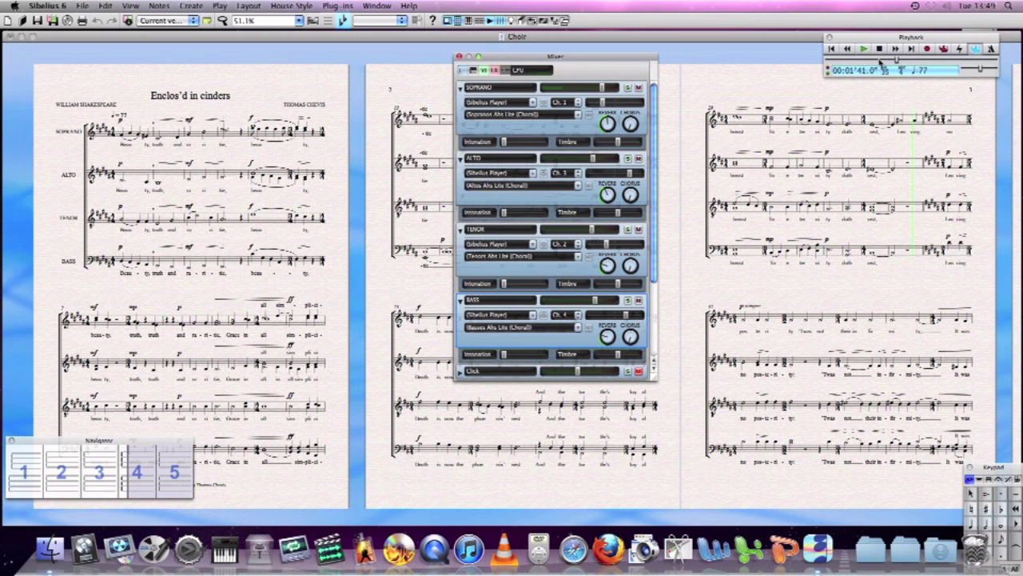
# Restart the Choir score from the beginning and close the Mixer window.
pyautogui.click(864, 48)
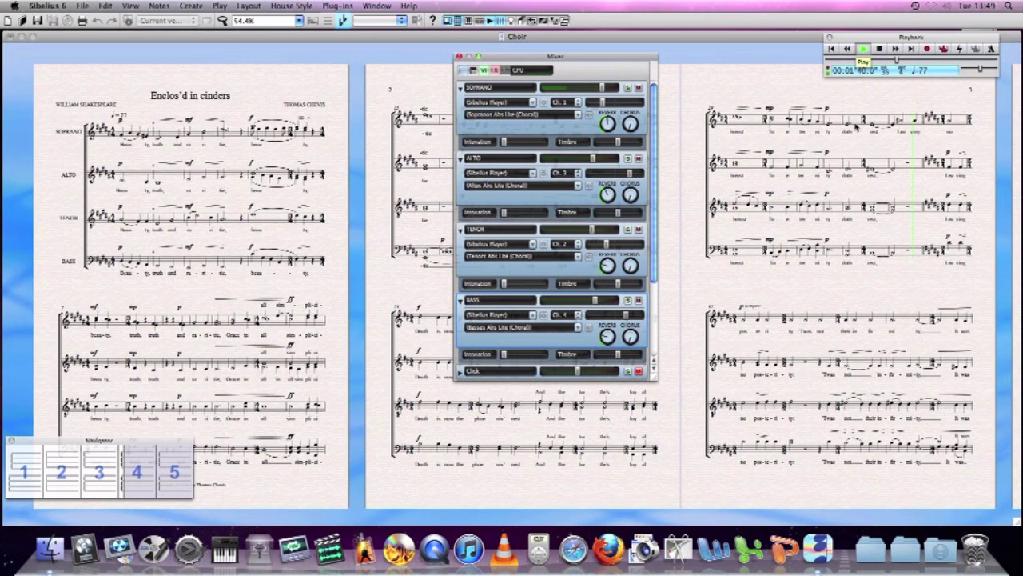
pyautogui.press('space')
pyautogui.press('space')
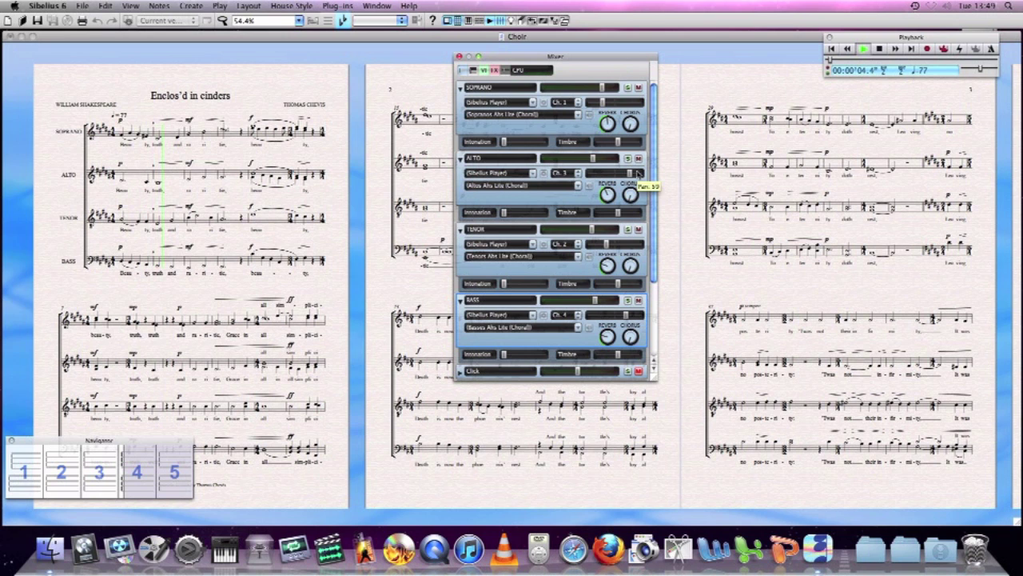
pyautogui.scroll(-5, 638, 310)
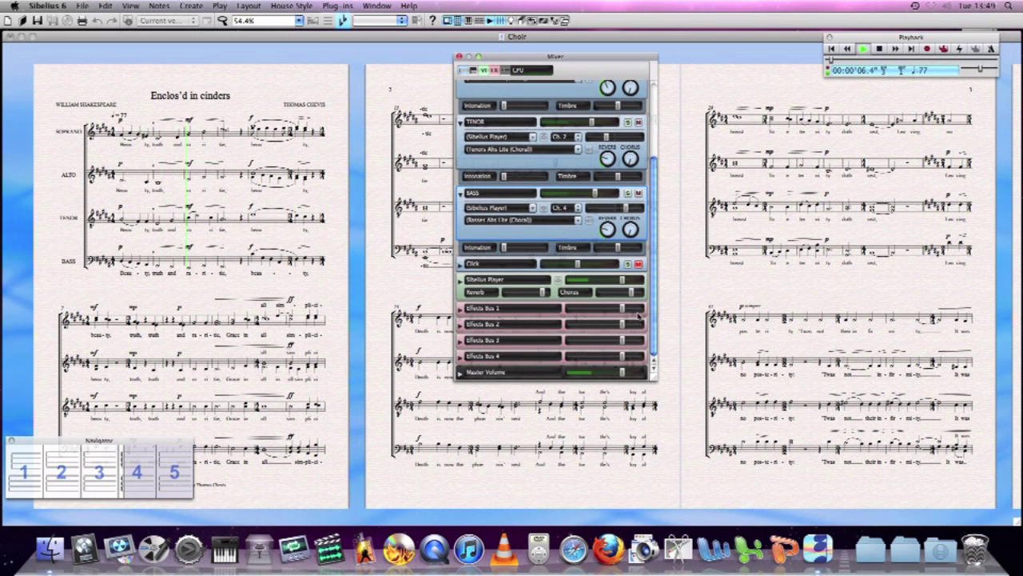
pyautogui.scroll(5, 638, 307)
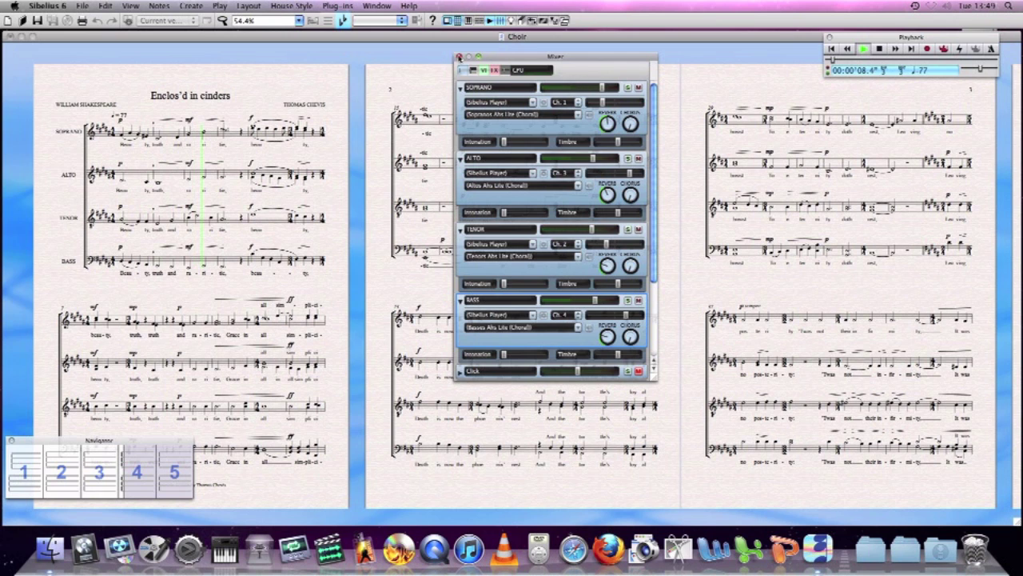
pyautogui.click(459, 57)
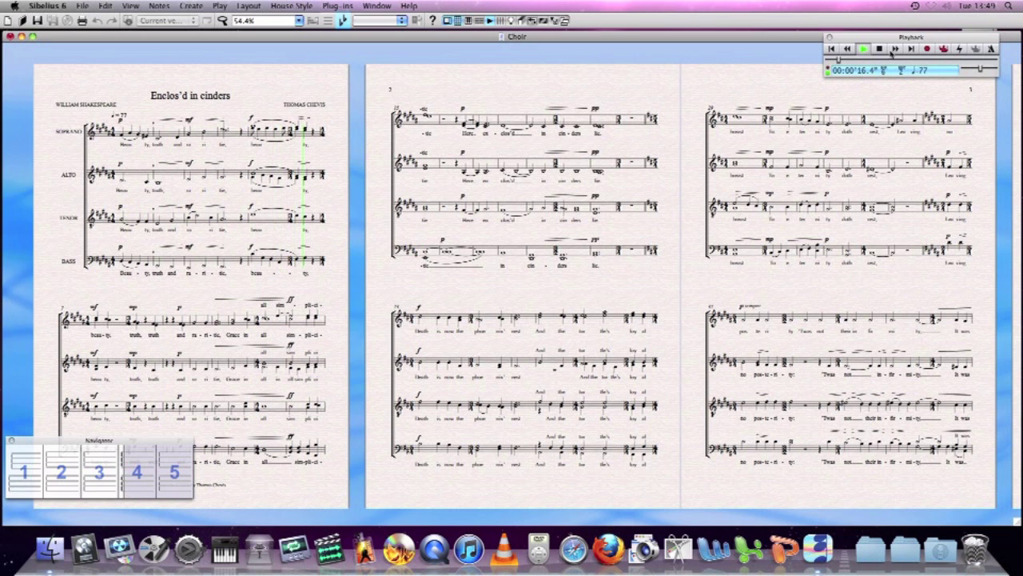
# Stop playback and begin File > Export > Audio from the start of the score.
pyautogui.click(879, 48)
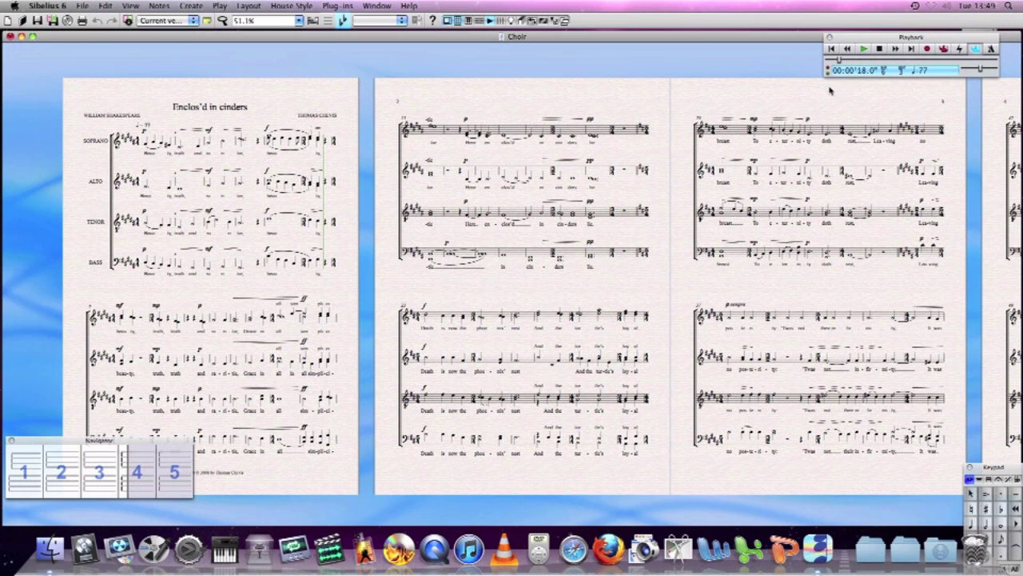
pyautogui.click(83, 5)
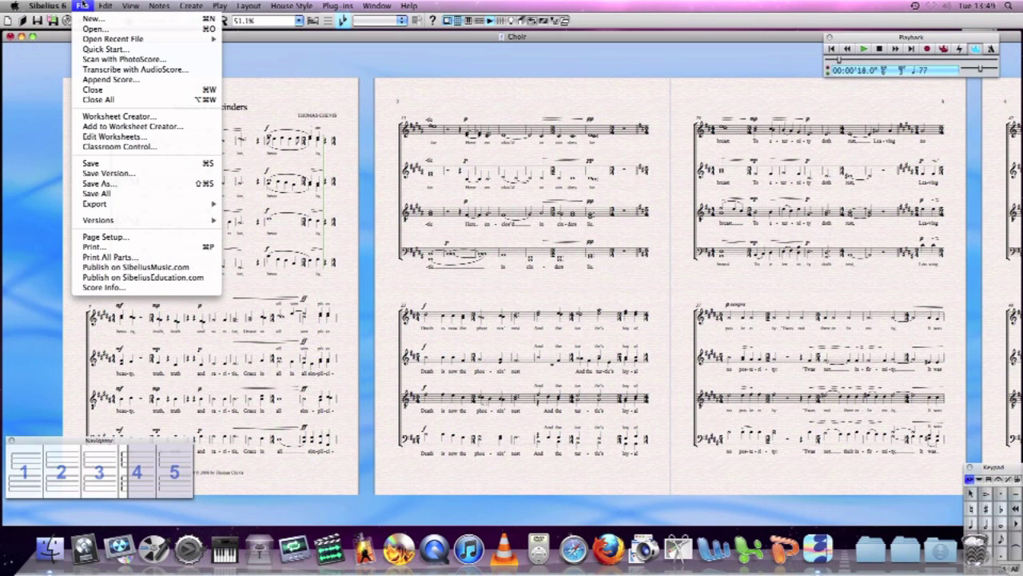
pyautogui.moveTo(154, 204)
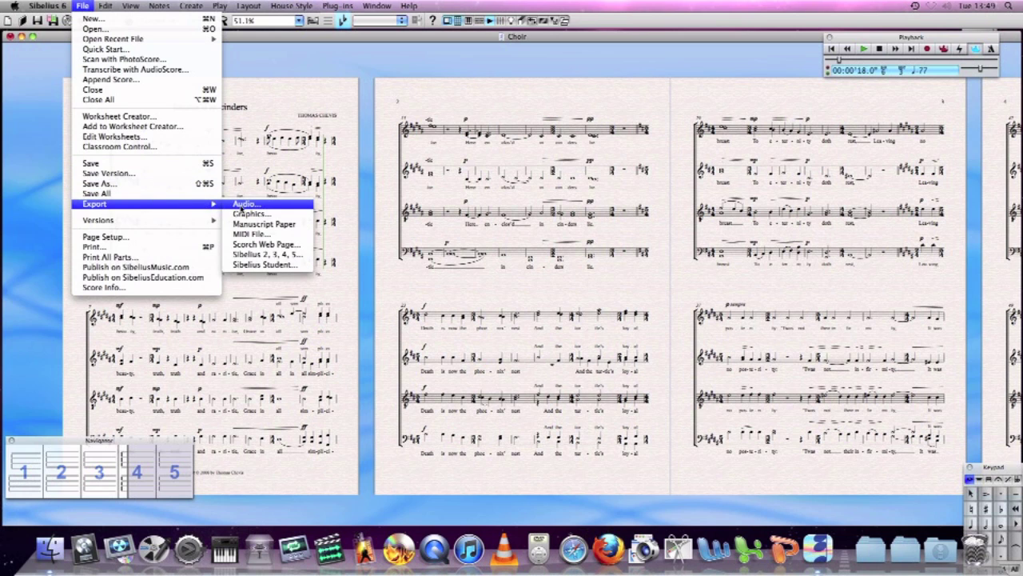
pyautogui.click(244, 205)
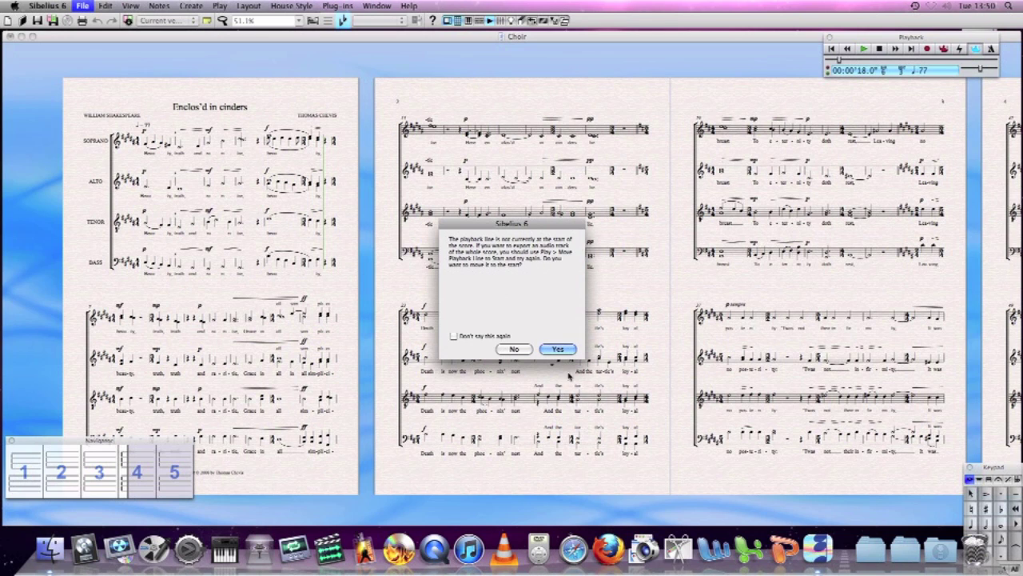
pyautogui.click(557, 349)
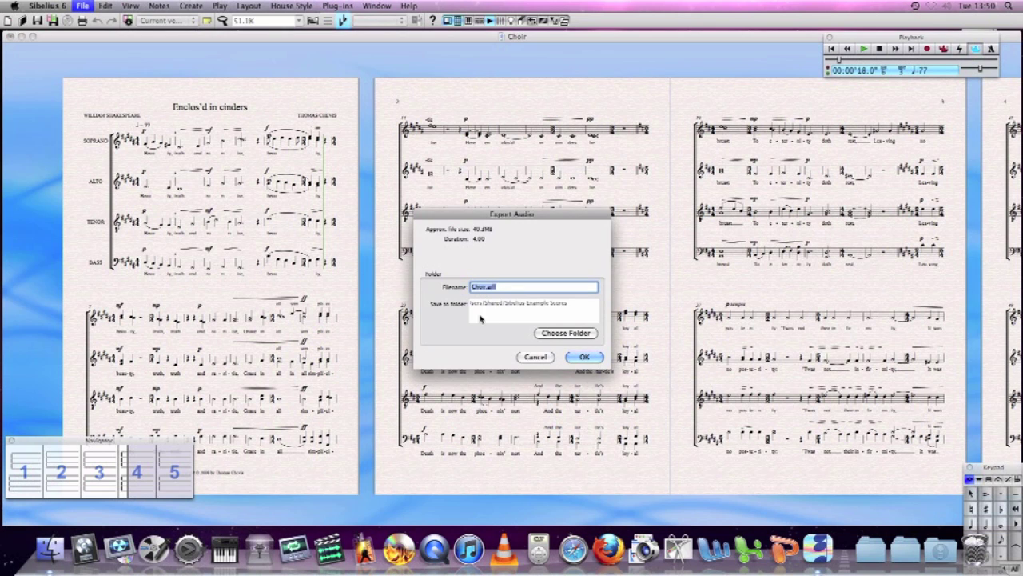
# Create a new Sibelius folder inside Music as the export destination.
pyautogui.click(566, 333)
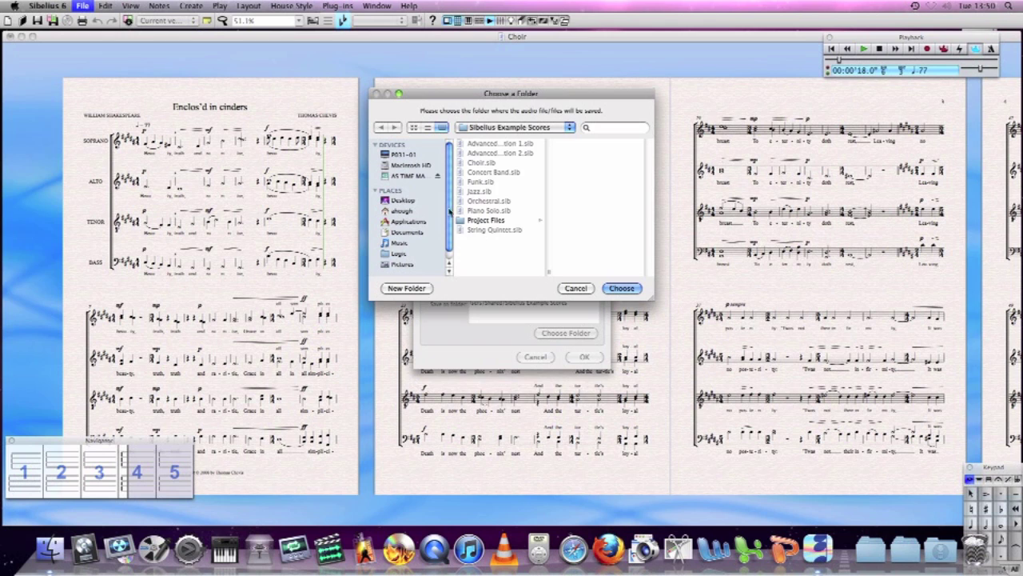
pyautogui.click(408, 243)
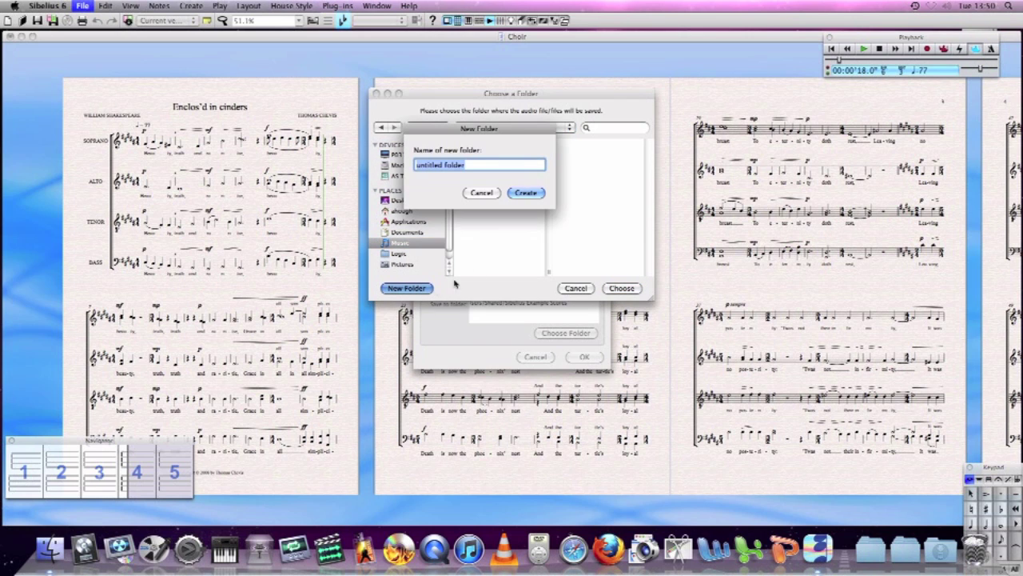
pyautogui.write('5')
pyautogui.write('ibelius')
pyautogui.press('Return')
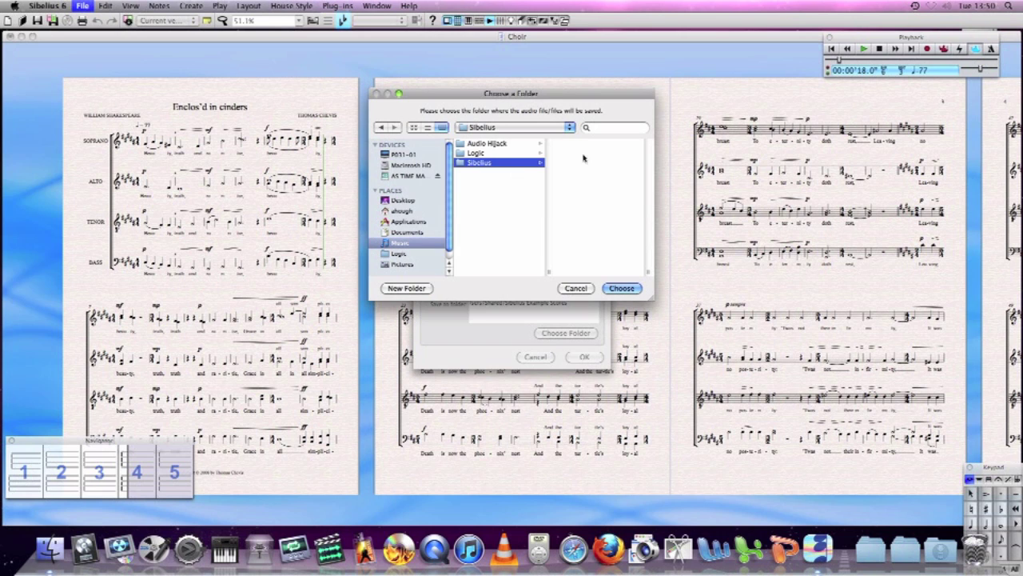
pyautogui.click(622, 288)
# Name the file 'Choir AUDIO' and run the audio export.
pyautogui.click(485, 286)
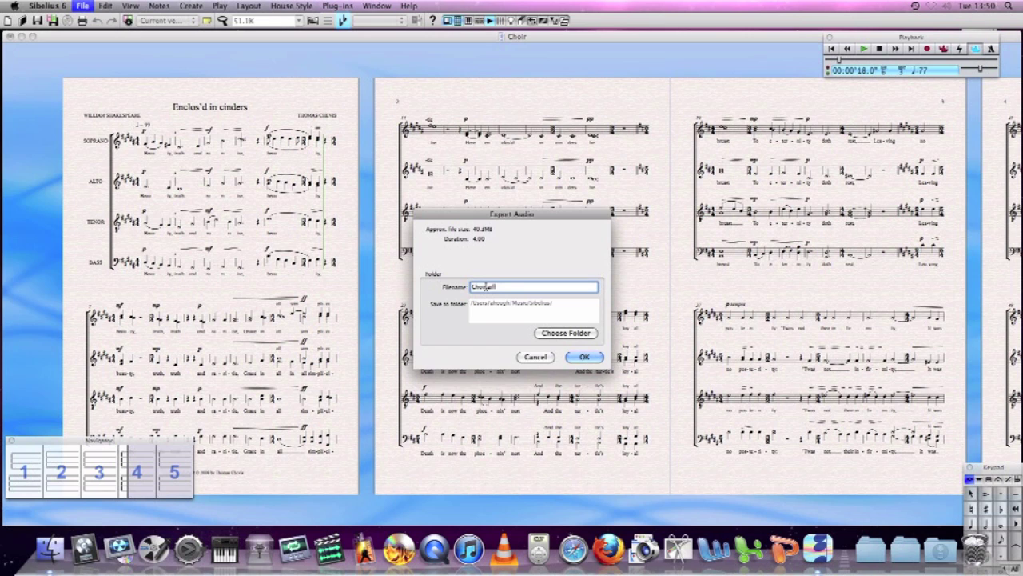
pyautogui.write('AUDIO')
pyautogui.press('Return')
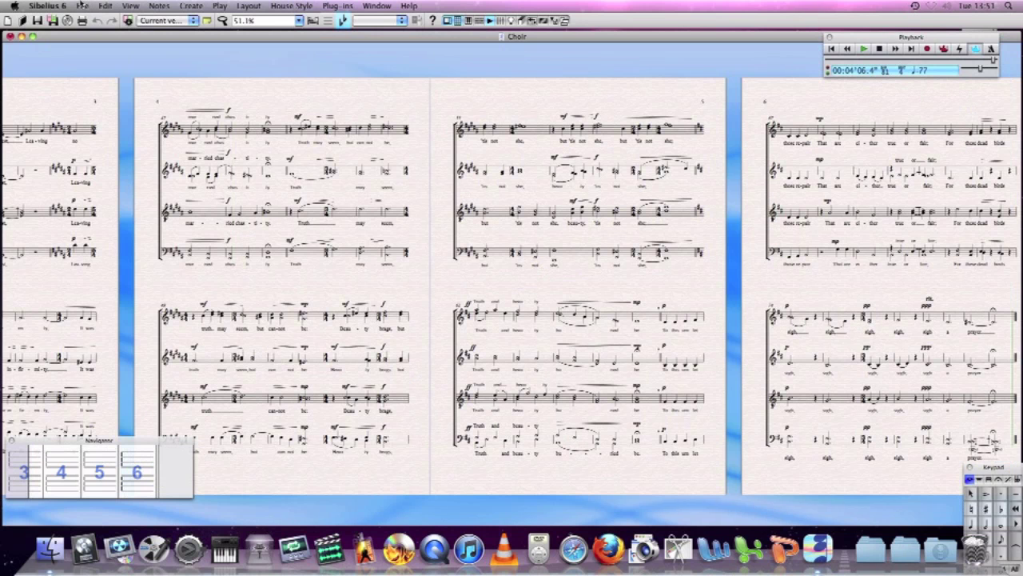
# Switch to Finder and navigate to the Music › Sibelius folder.
pyautogui.click(82, 5)
pyautogui.moveTo(50, 6)
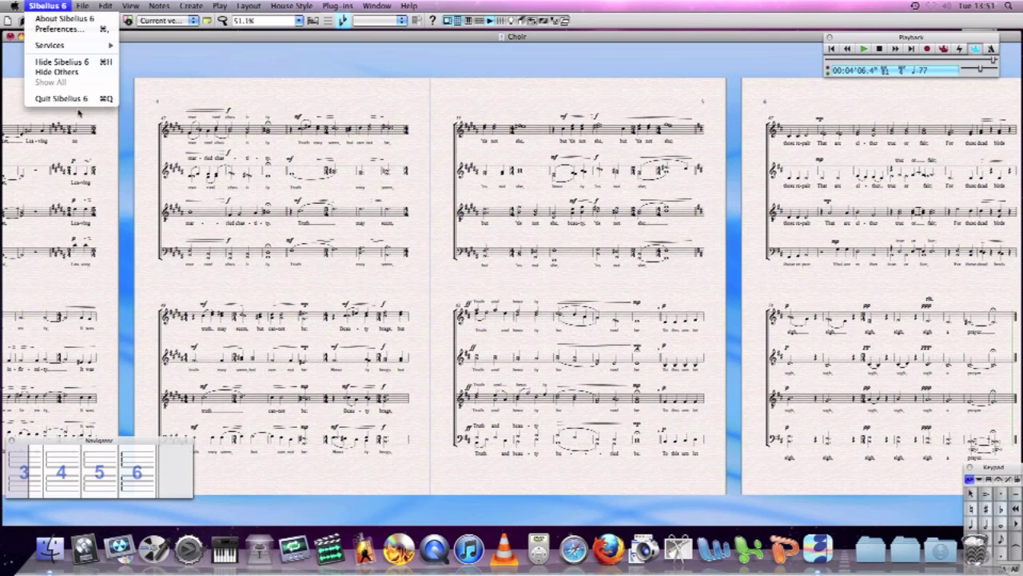
pyautogui.click(138, 319)
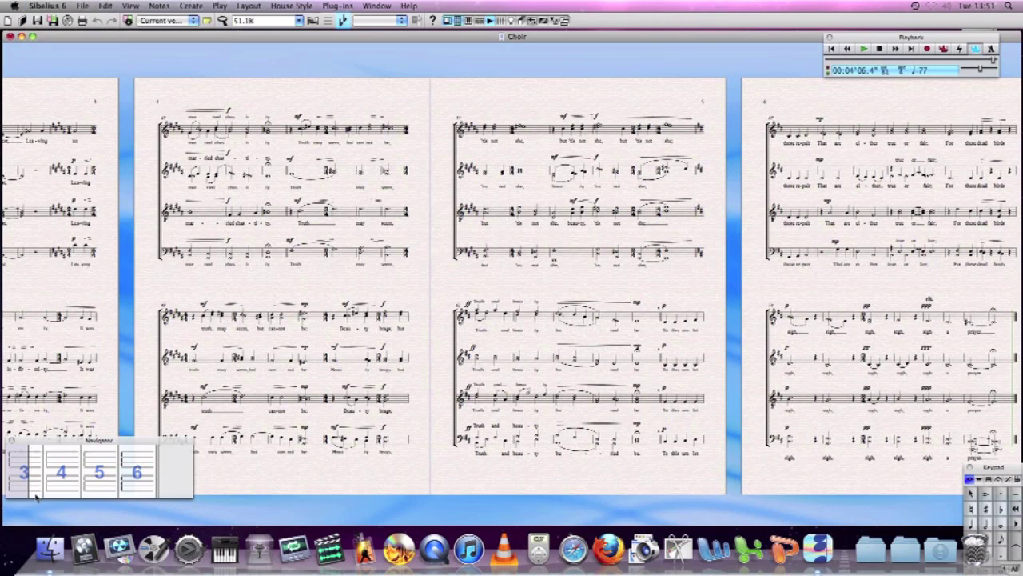
pyautogui.click(50, 548)
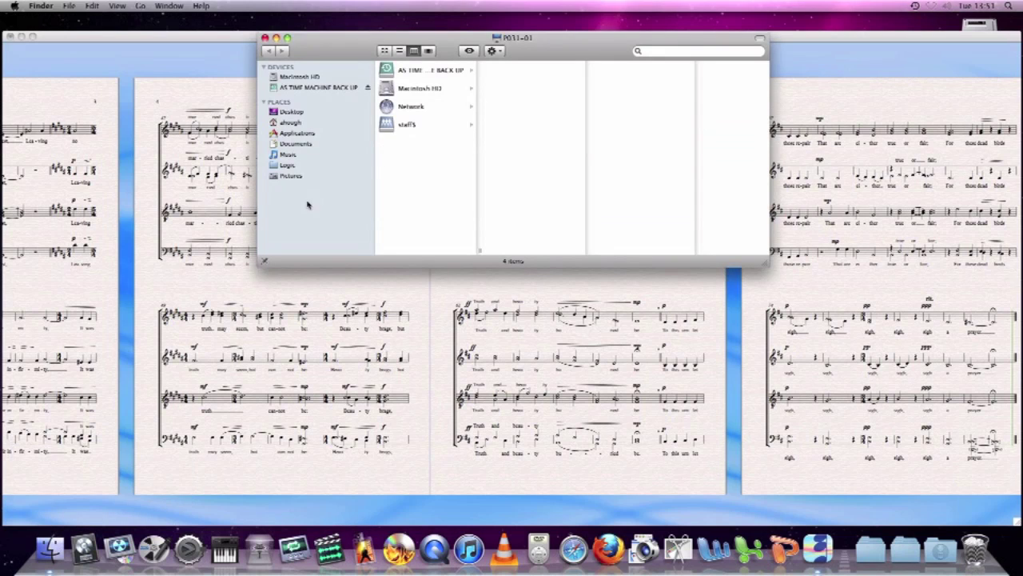
pyautogui.click(300, 155)
pyautogui.click(465, 86)
# Open Choir AUDIO.aiff with QuickTime Player 7.
pyautogui.click(522, 68)
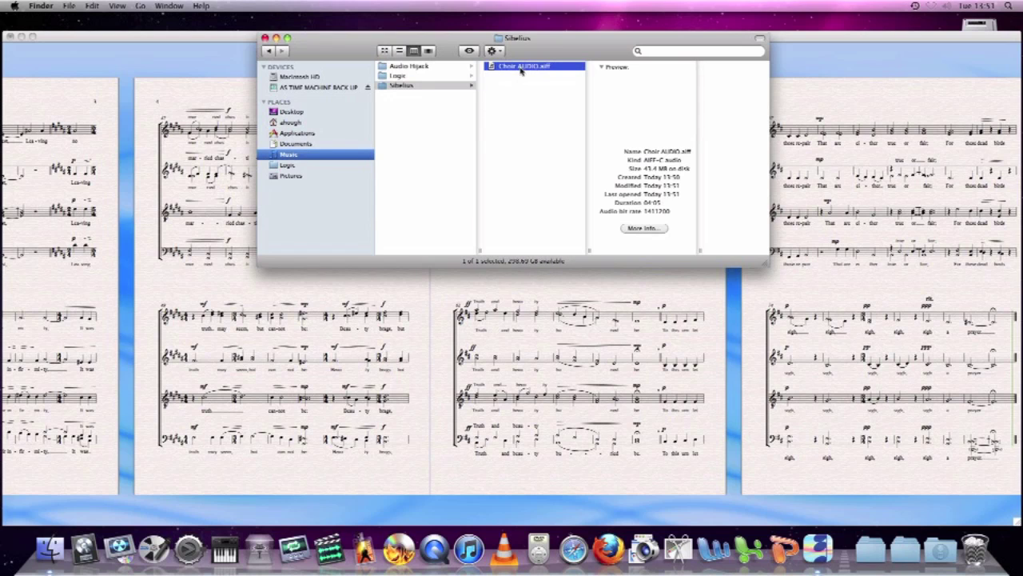
pyautogui.rightClick(510, 69)
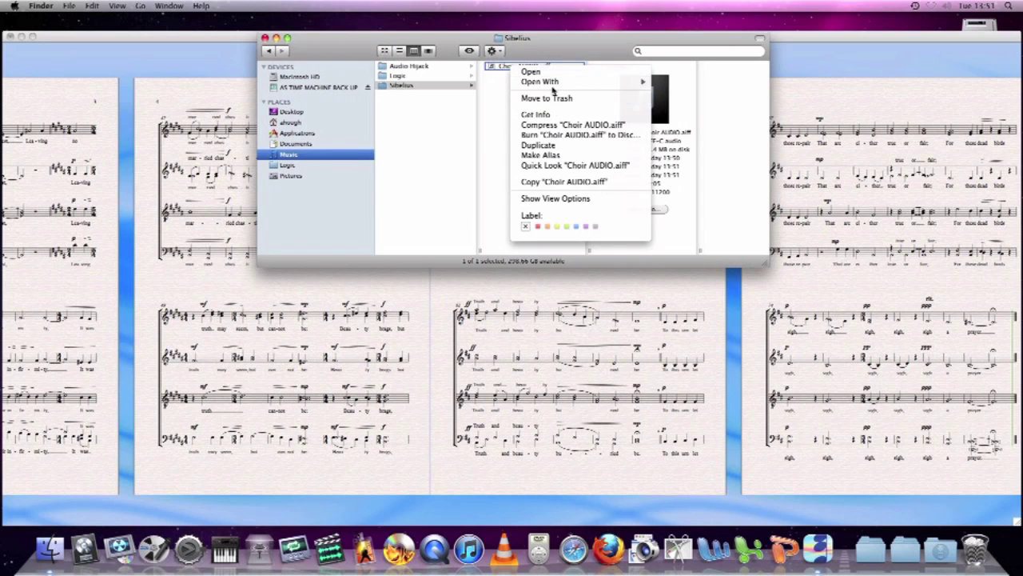
pyautogui.moveTo(553, 84)
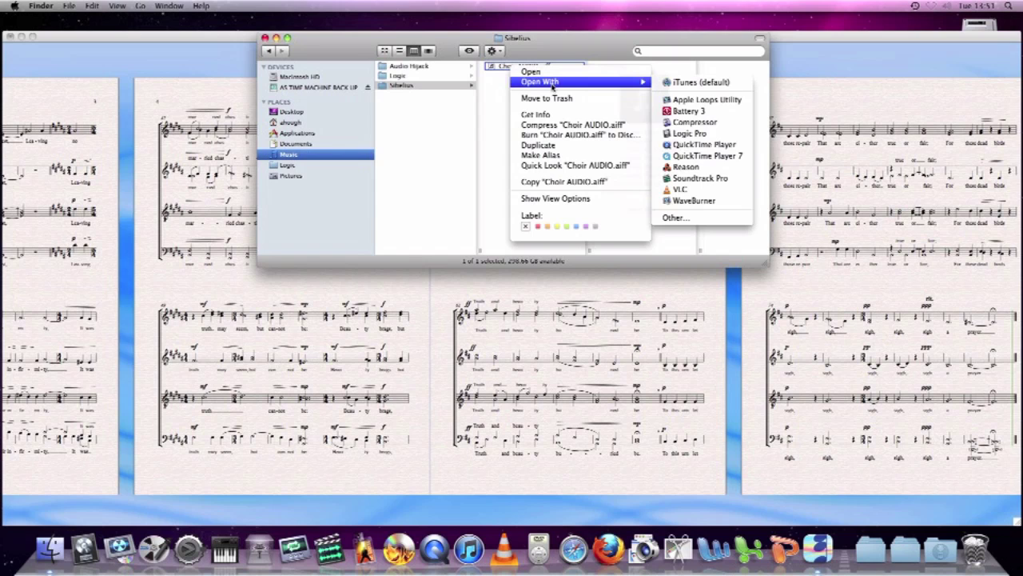
pyautogui.click(697, 145)
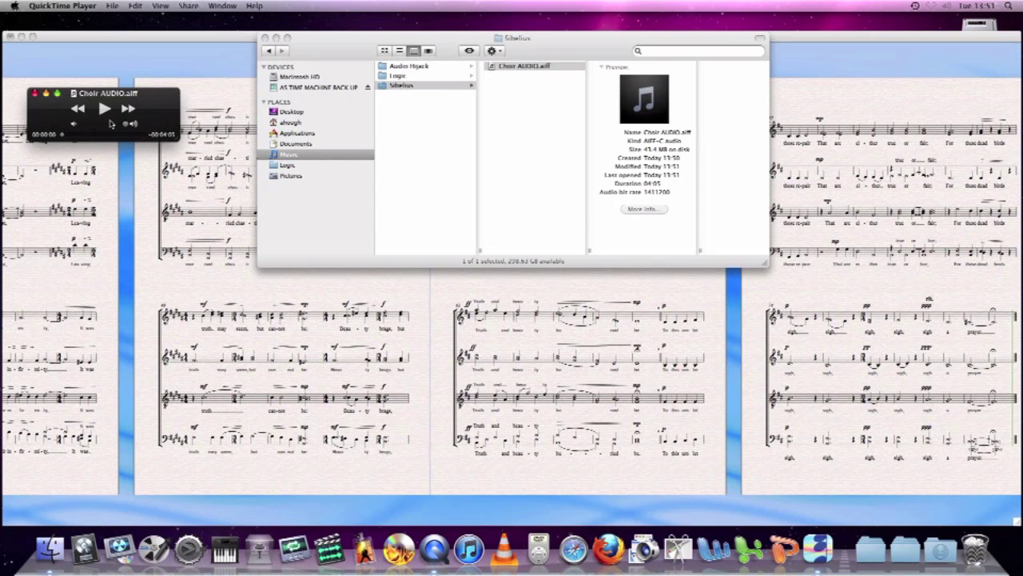
# Play Choir AUDIO.aiff in QuickTime, jumping ahead to about 3:20 and 3:48.
pyautogui.click(105, 112)
pyautogui.click(73, 135)
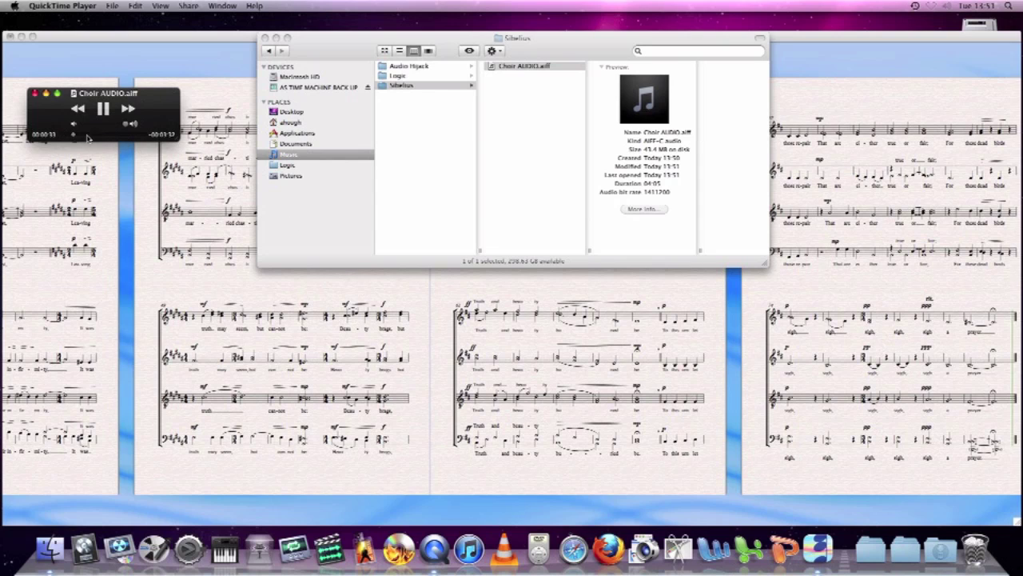
pyautogui.click(129, 135)
pyautogui.moveTo(144, 137); pyautogui.dragTo(130, 137)
pyautogui.press('space')
pyautogui.press('space')
# Quit Sibelius 6 without saving the choir score, then move the Finder window lower.
pyautogui.click(216, 285)
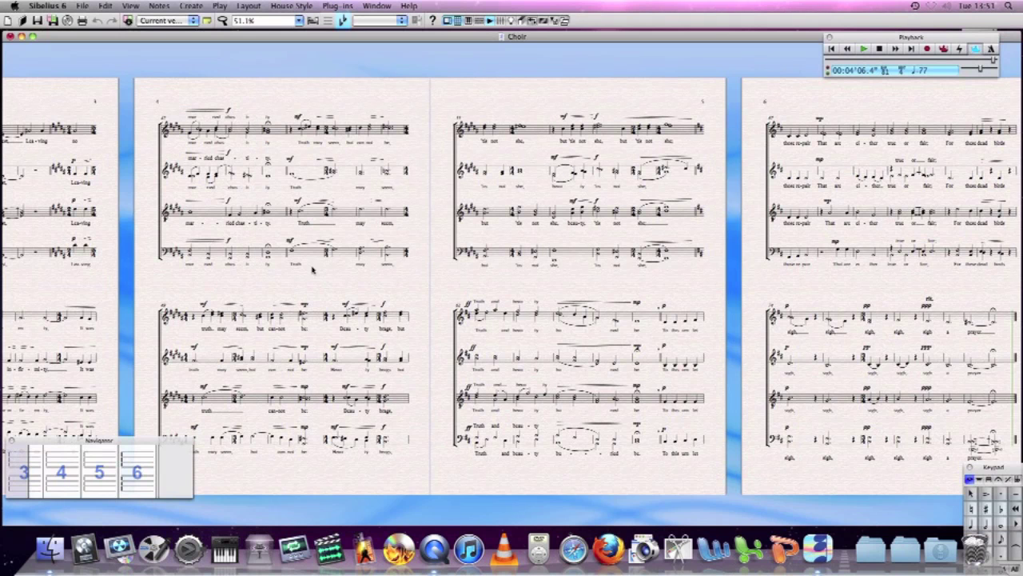
pyautogui.click(48, 5)
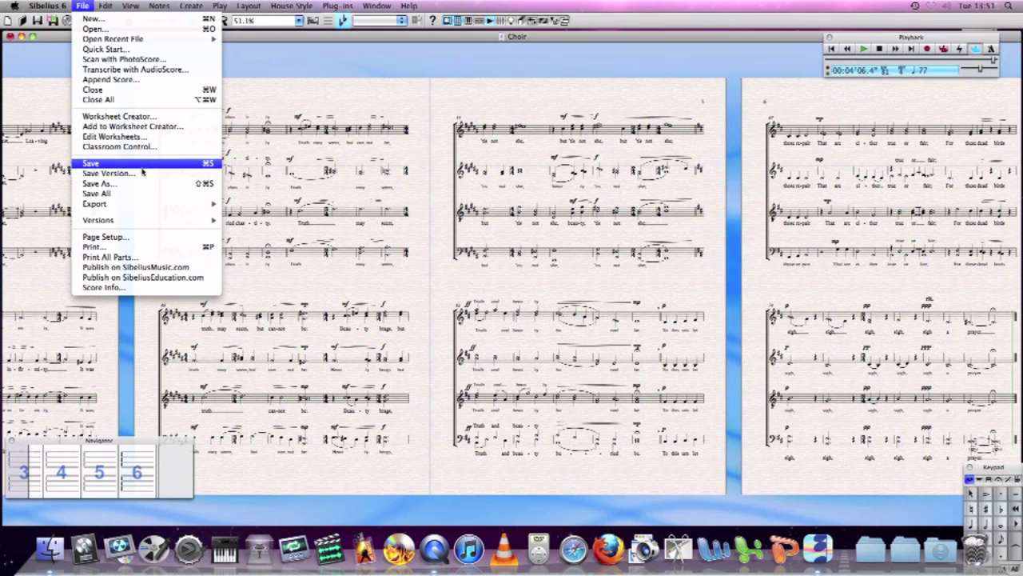
pyautogui.moveTo(60, 6)
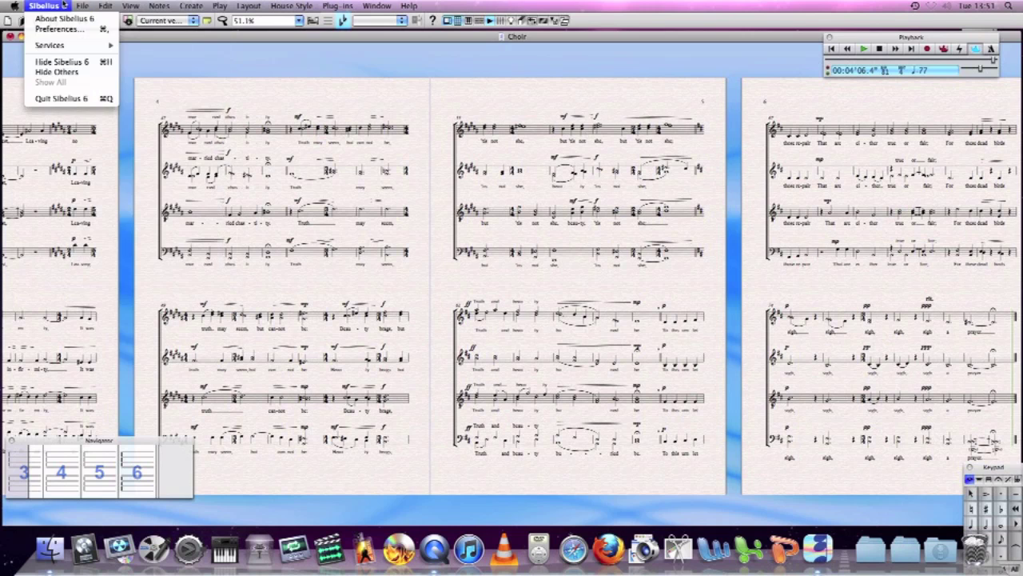
pyautogui.click(71, 98)
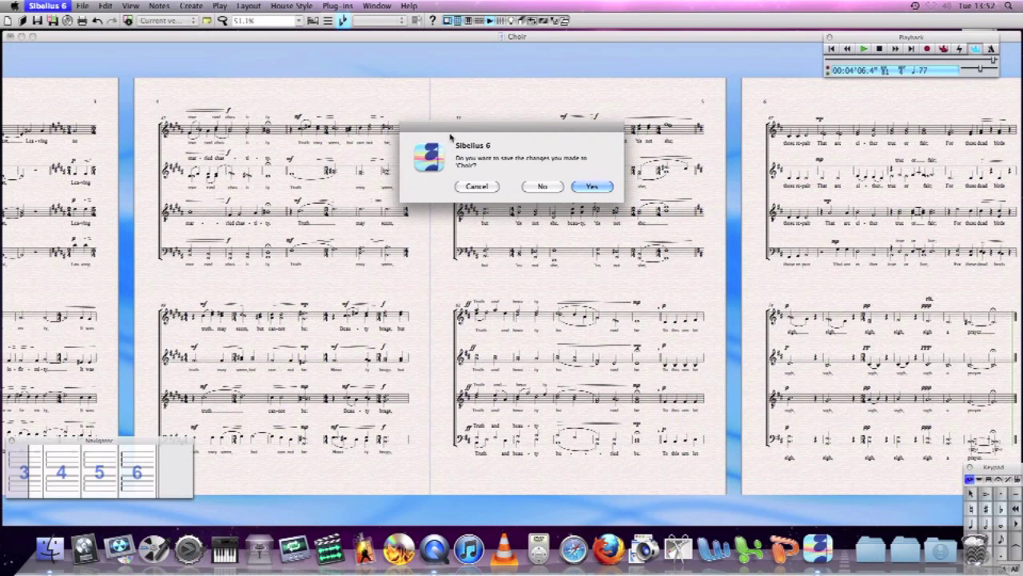
pyautogui.click(543, 185)
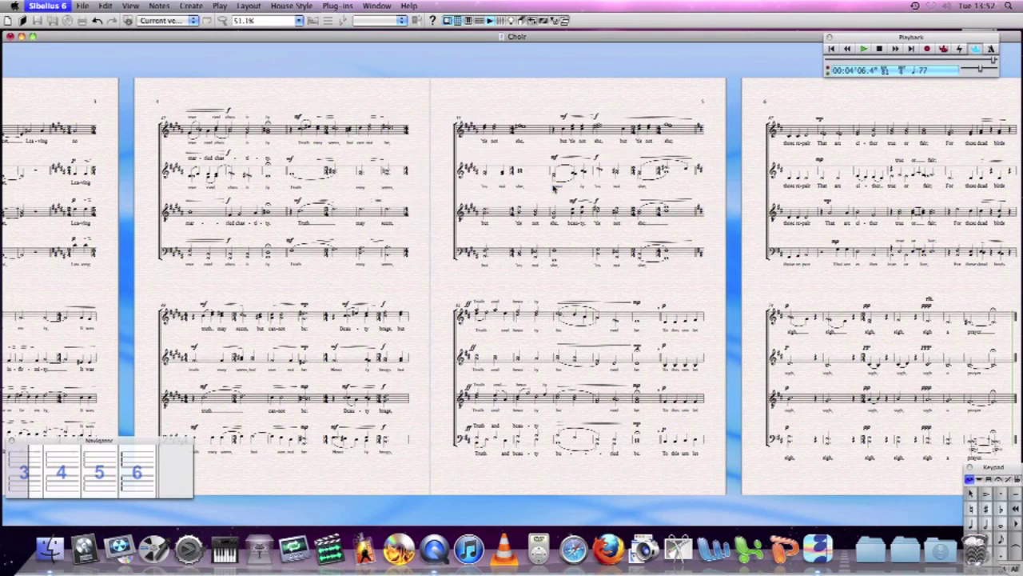
pyautogui.moveTo(522, 59); pyautogui.dragTo(502, 107)
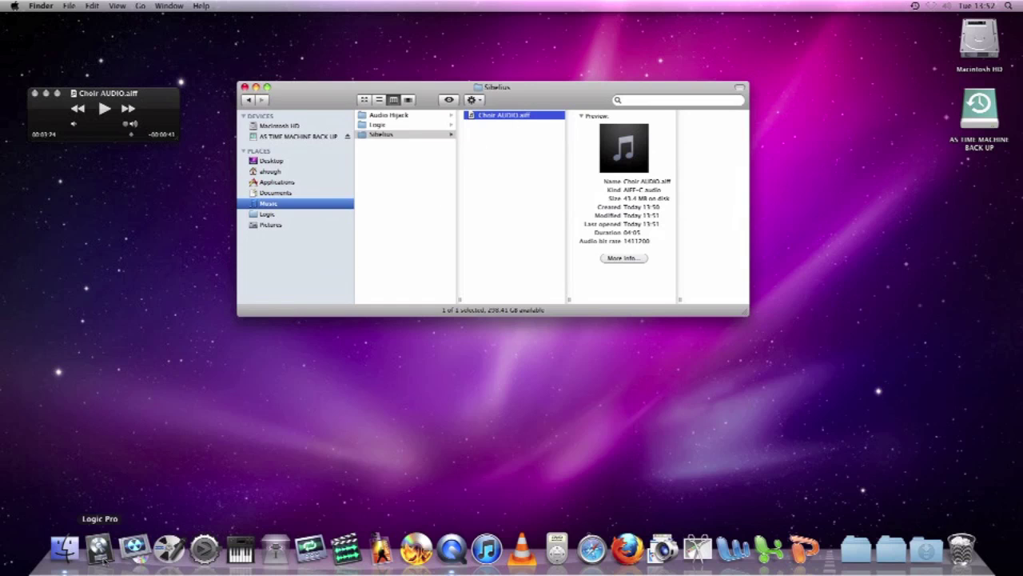
pyautogui.click(416, 549)
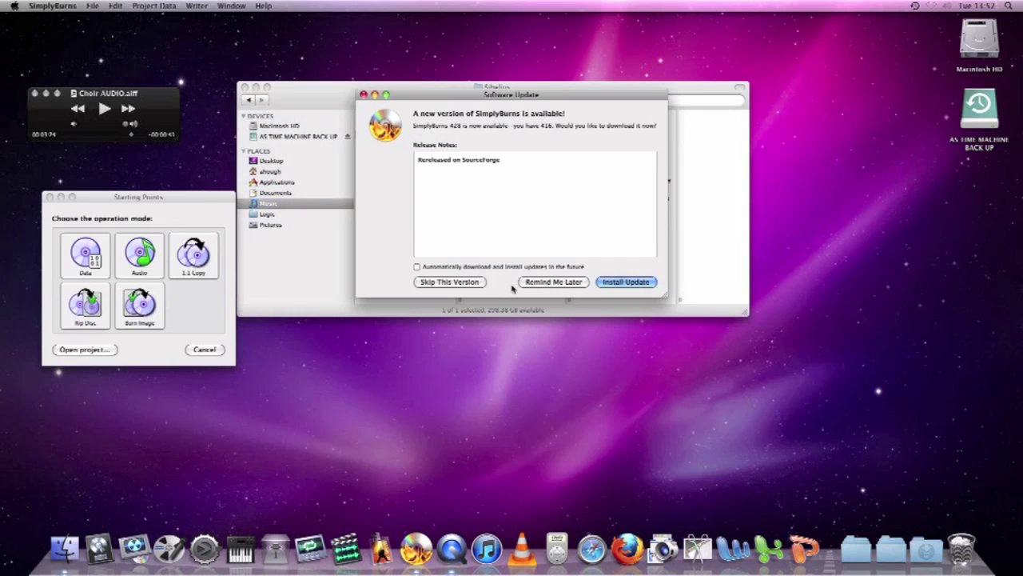
pyautogui.click(573, 280)
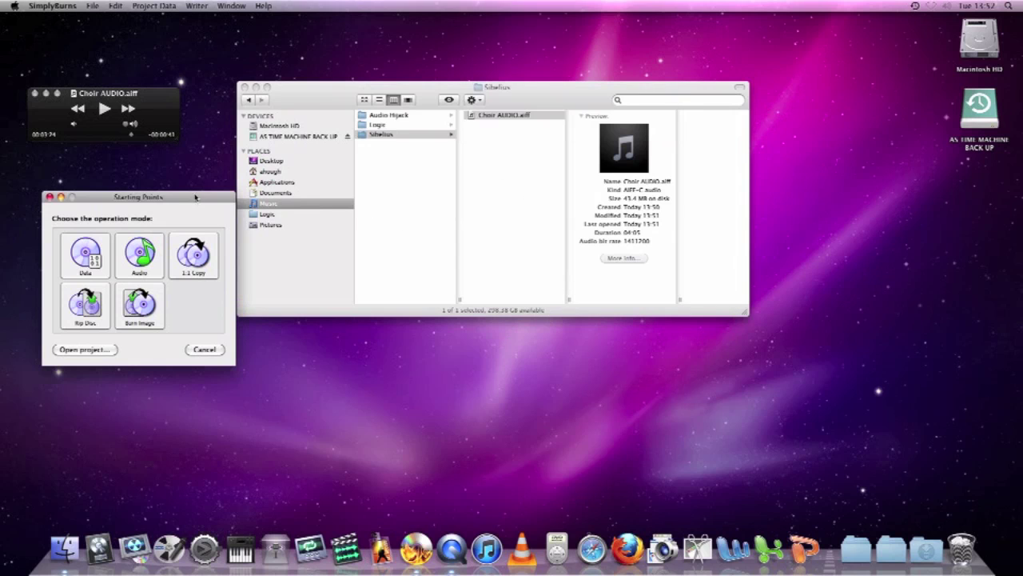
pyautogui.moveTo(195, 197); pyautogui.dragTo(188, 190)
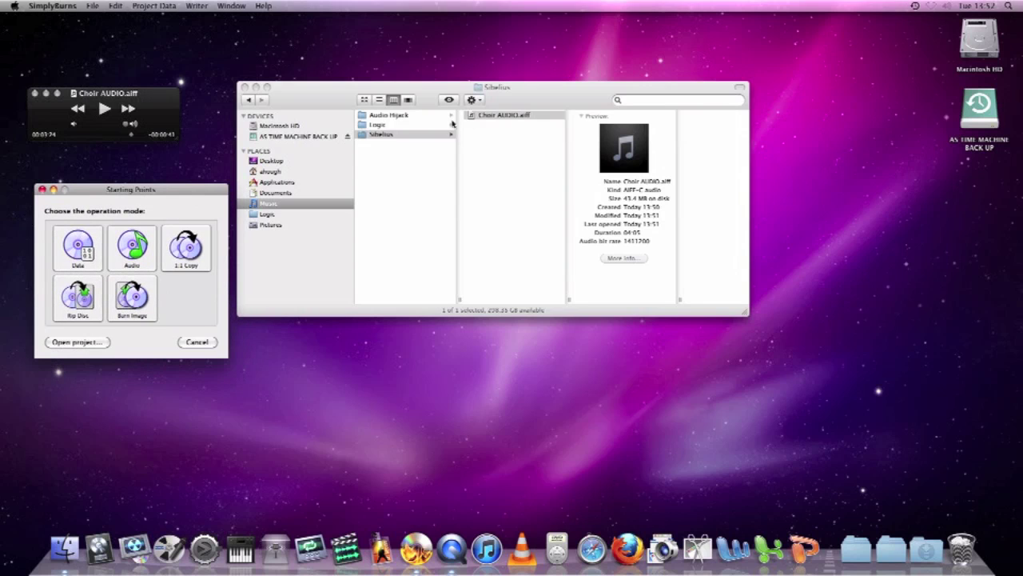
pyautogui.click(140, 247)
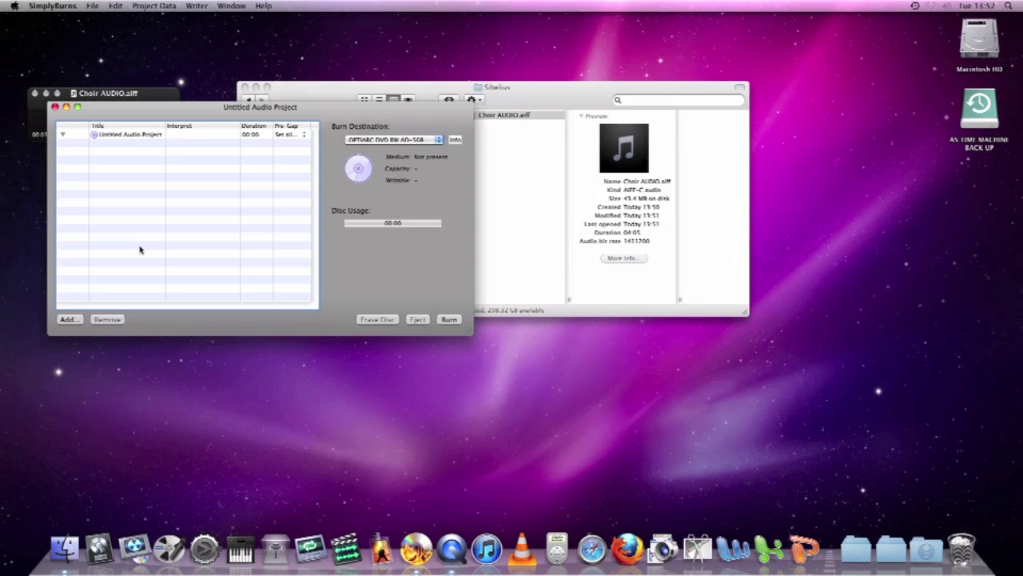
pyautogui.moveTo(328, 116); pyautogui.dragTo(544, 241)
pyautogui.click(502, 119)
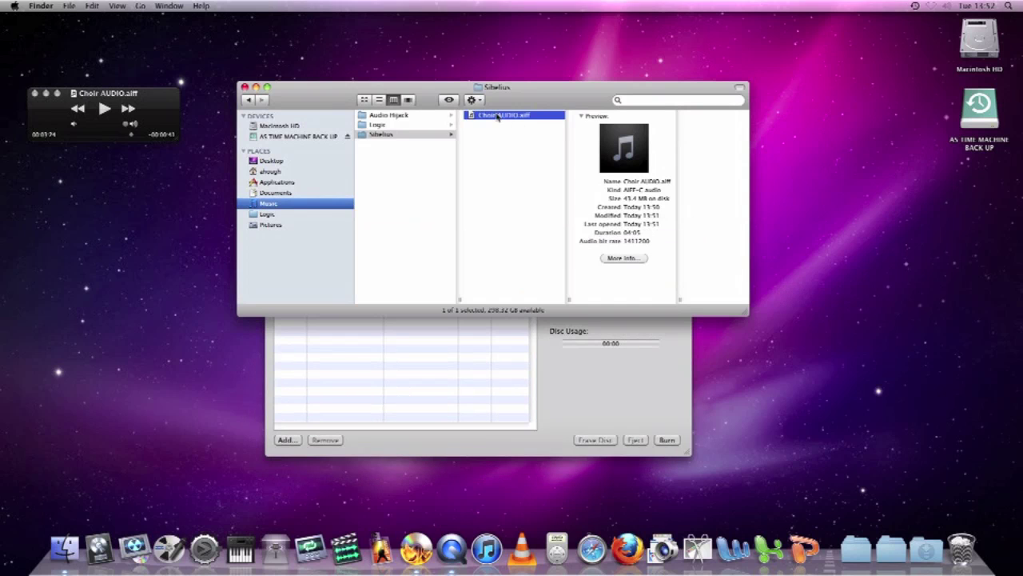
pyautogui.moveTo(498, 117); pyautogui.dragTo(373, 372)
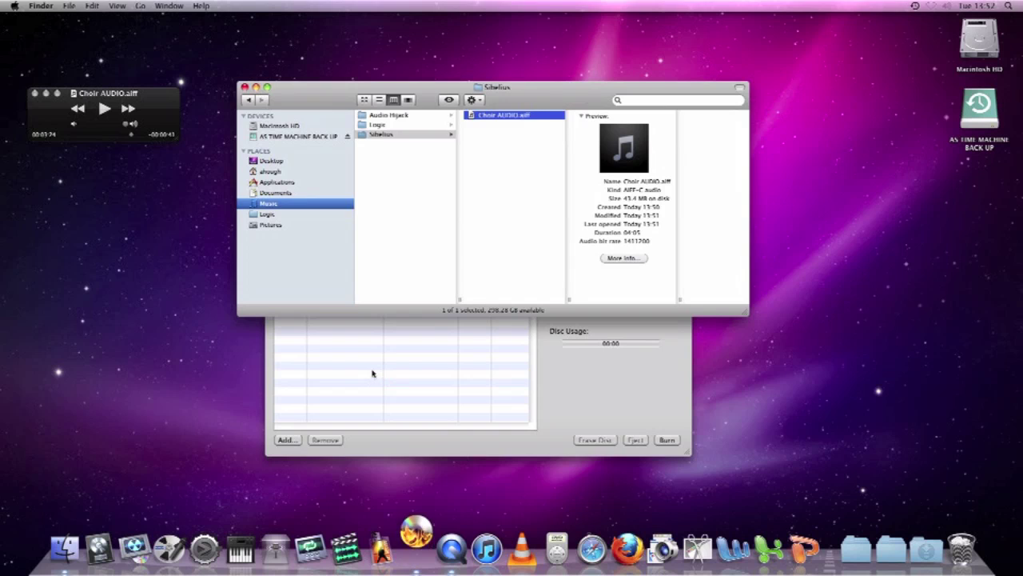
pyautogui.click(425, 373)
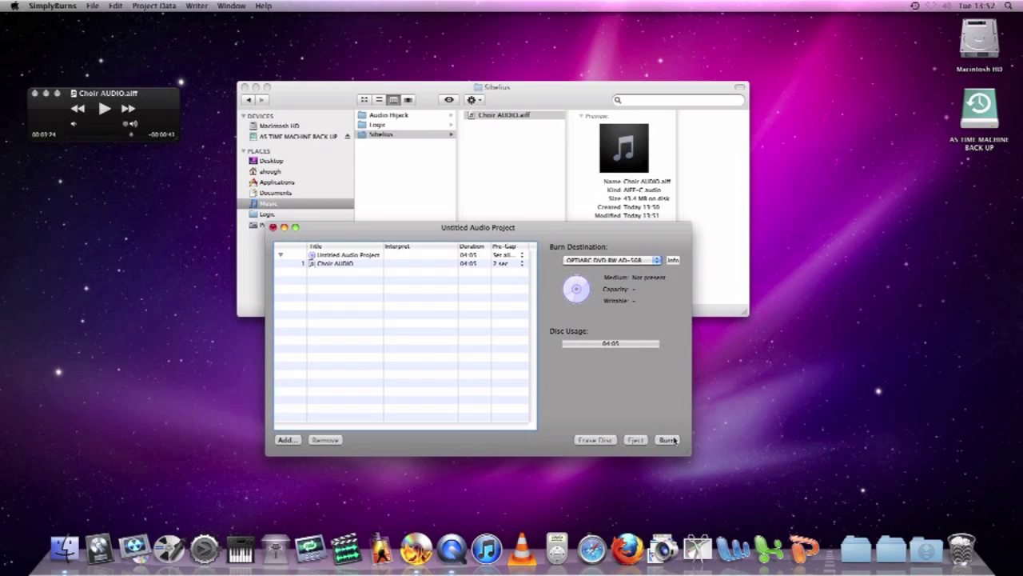
pyautogui.click(37, 5)
pyautogui.click(81, 136)
pyautogui.click(442, 287)
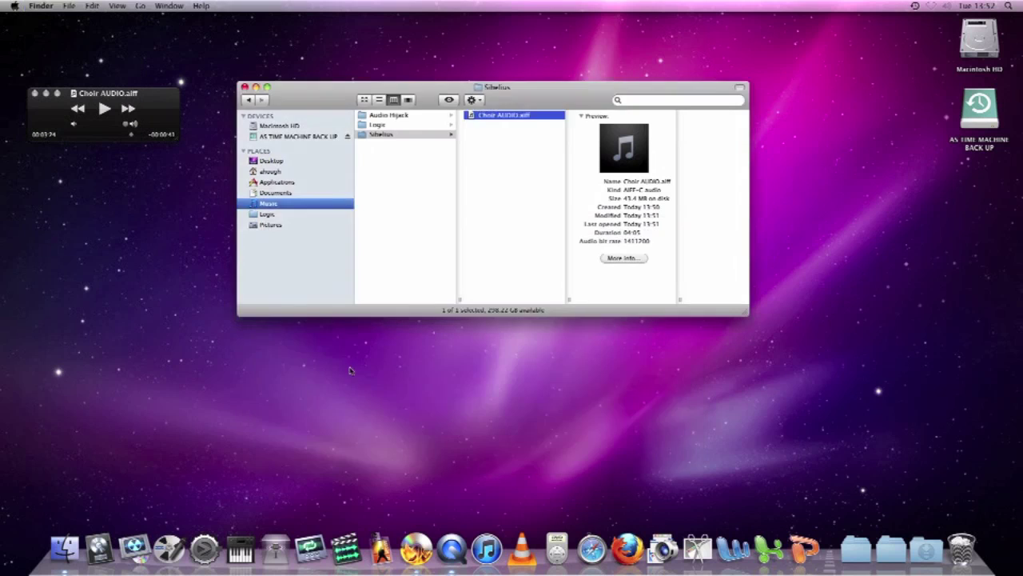
# Launch Logic Pro and quit QuickTime Player from the Dock.
pyautogui.click(103, 550)
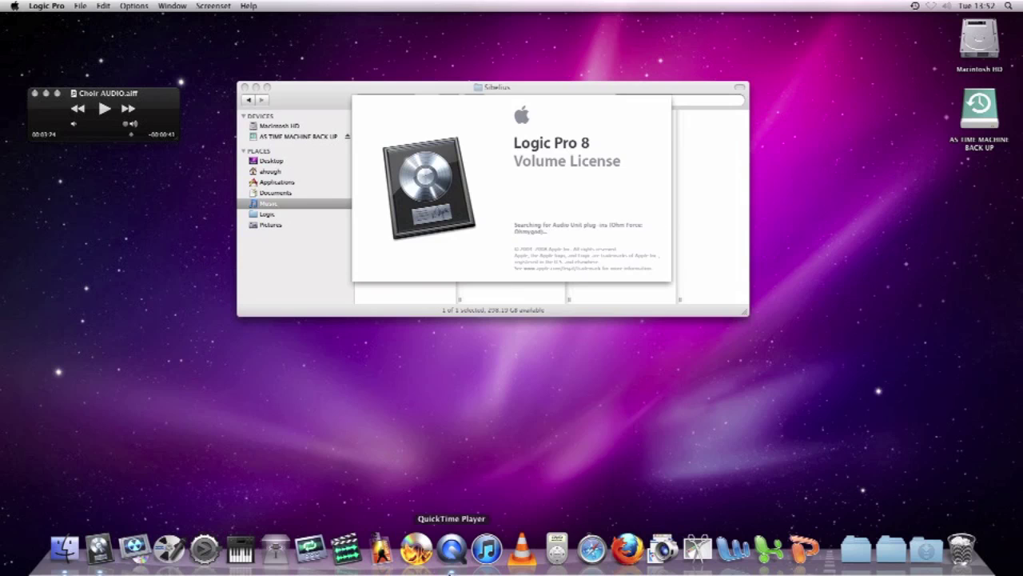
pyautogui.rightClick(451, 551)
pyautogui.click(464, 513)
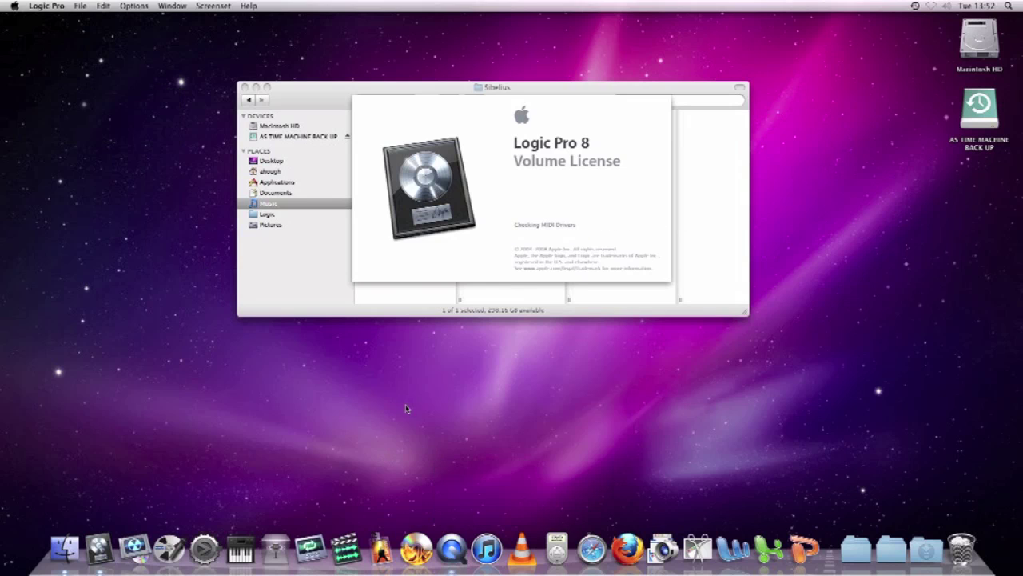
pyautogui.moveTo(514, 311); pyautogui.dragTo(510, 421)
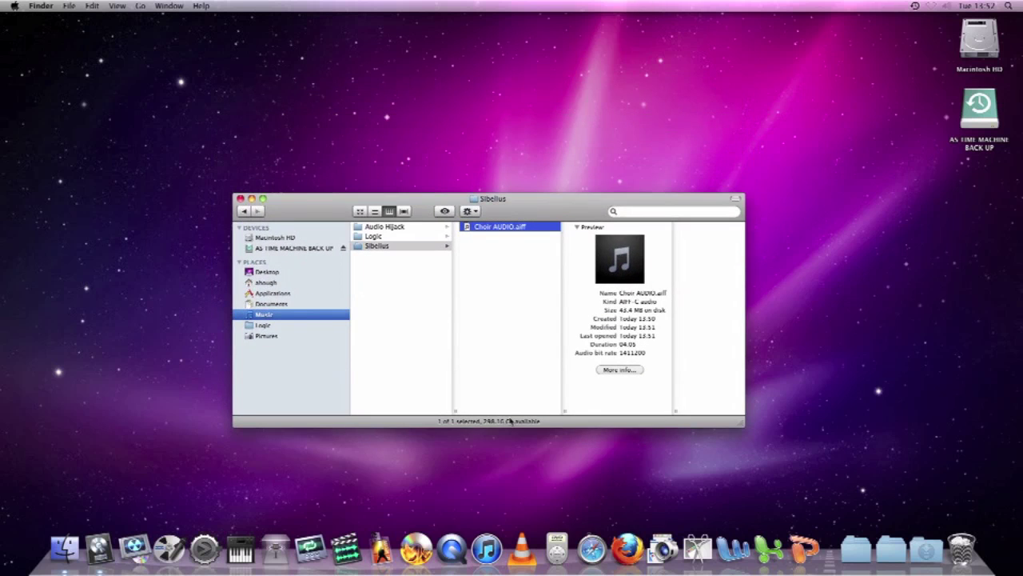
# Start a new empty Logic project with a stereo Audio track selected for creation.
pyautogui.click(99, 550)
pyautogui.click(80, 5)
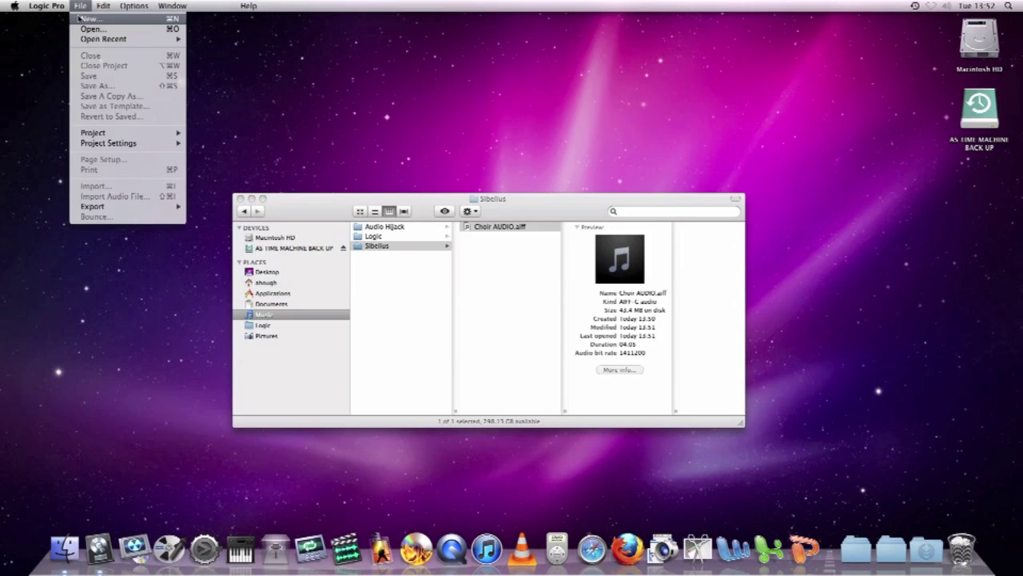
pyautogui.click(90, 17)
pyautogui.click(490, 116)
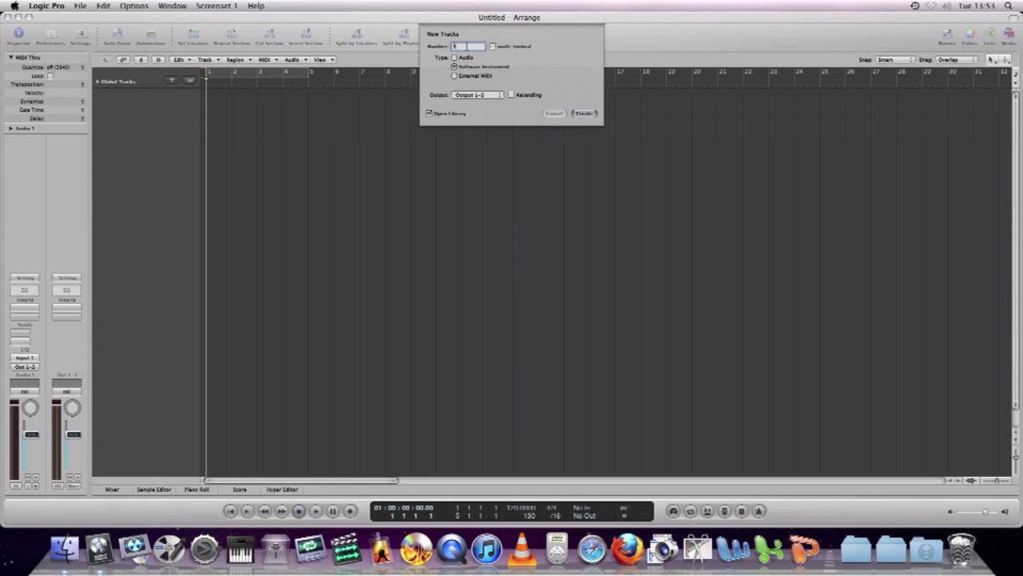
pyautogui.click(455, 58)
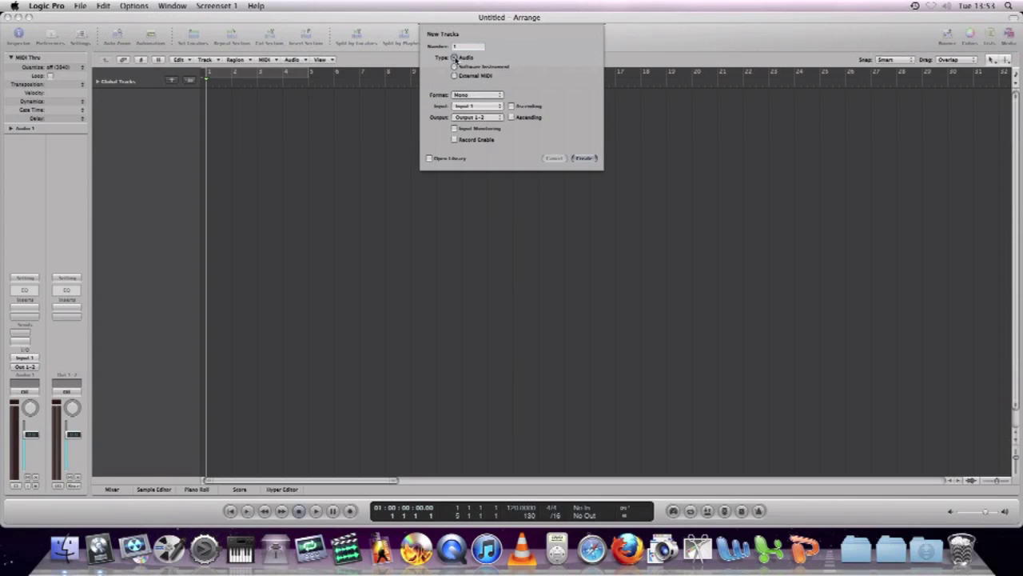
pyautogui.click(479, 96)
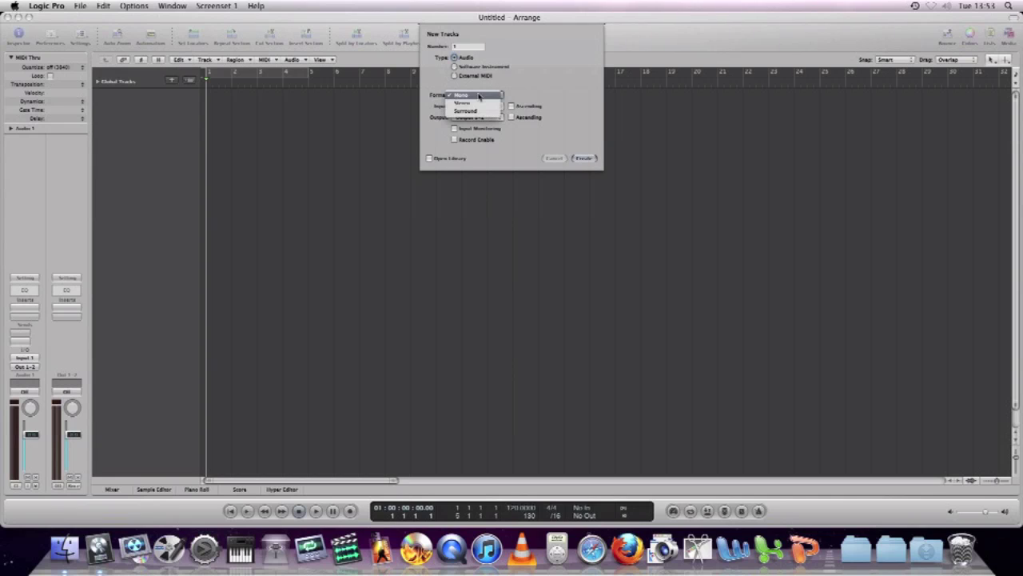
pyautogui.click(480, 104)
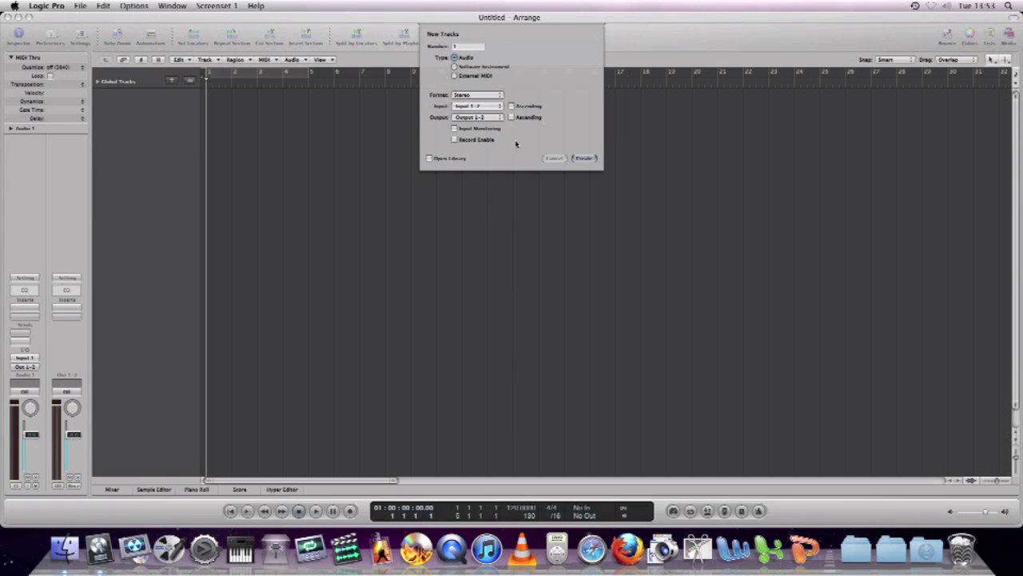
# Create the stereo Audio 1 track and drag Choir AUDIO.aiff from Finder onto it.
pyautogui.click(585, 159)
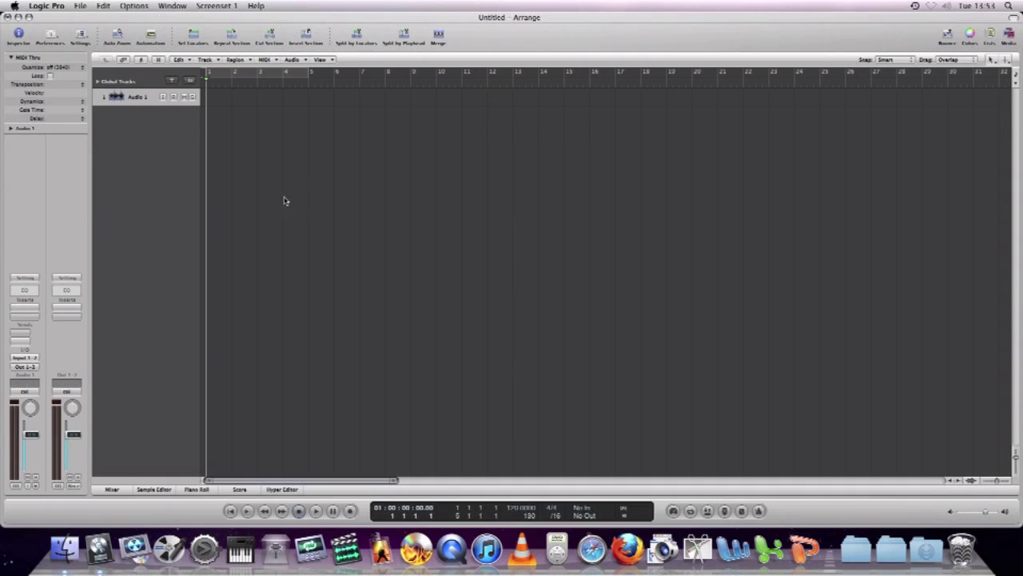
pyautogui.press('z')
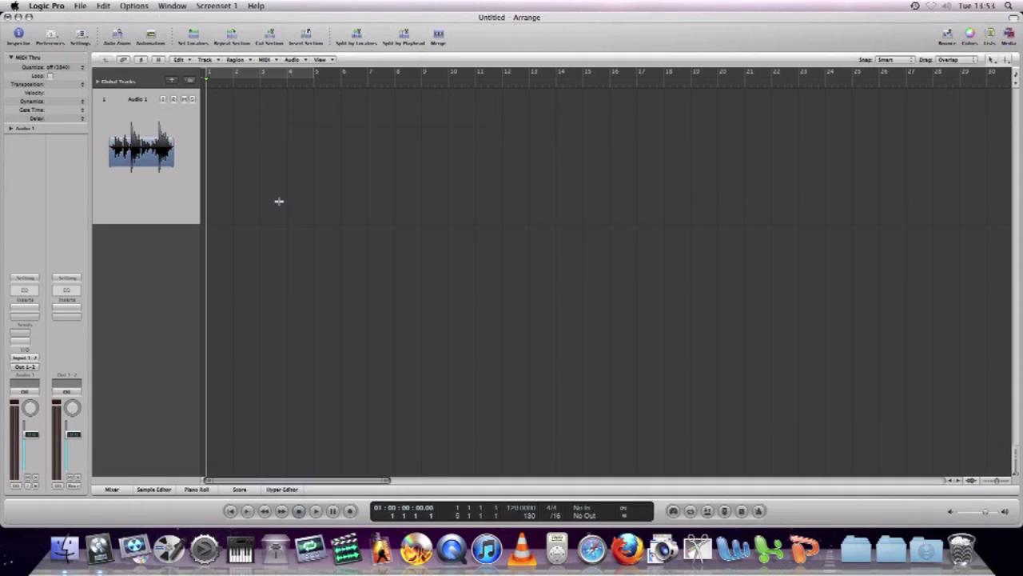
pyautogui.click(65, 548)
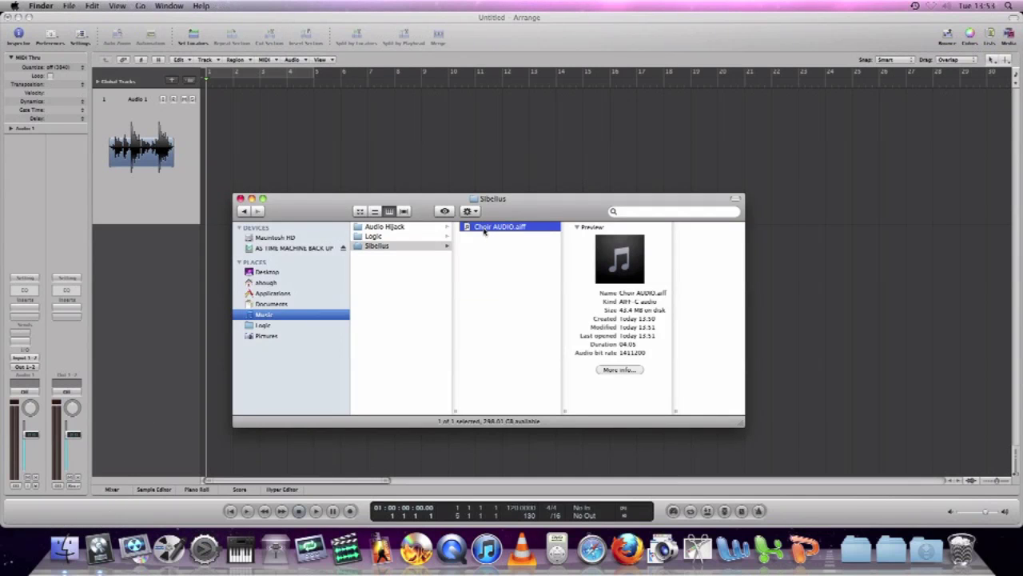
pyautogui.moveTo(487, 232); pyautogui.dragTo(217, 143)
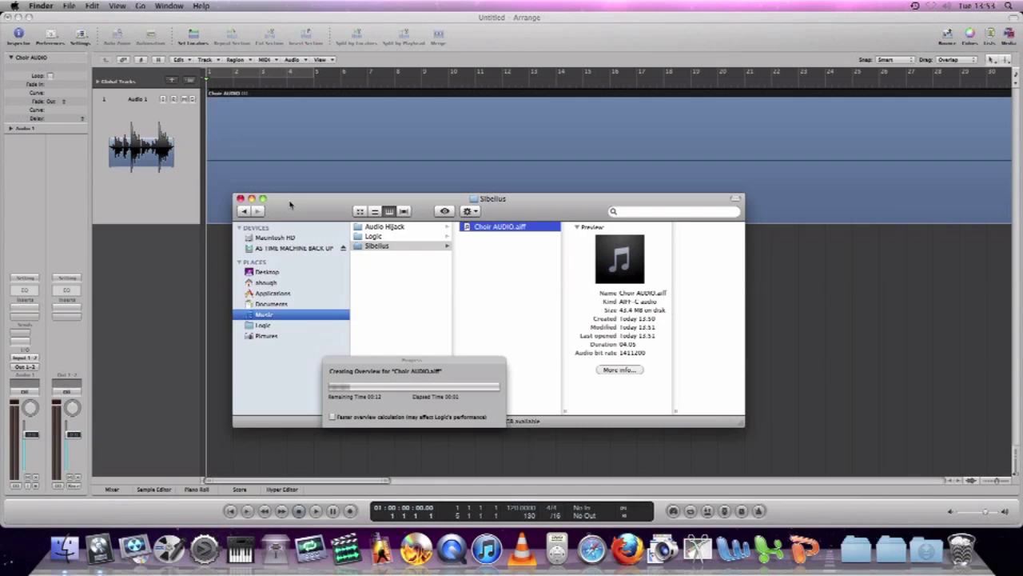
# Zoom out horizontally until the whole Choir AUDIO region is visible.
pyautogui.moveTo(290, 205); pyautogui.dragTo(296, 255)
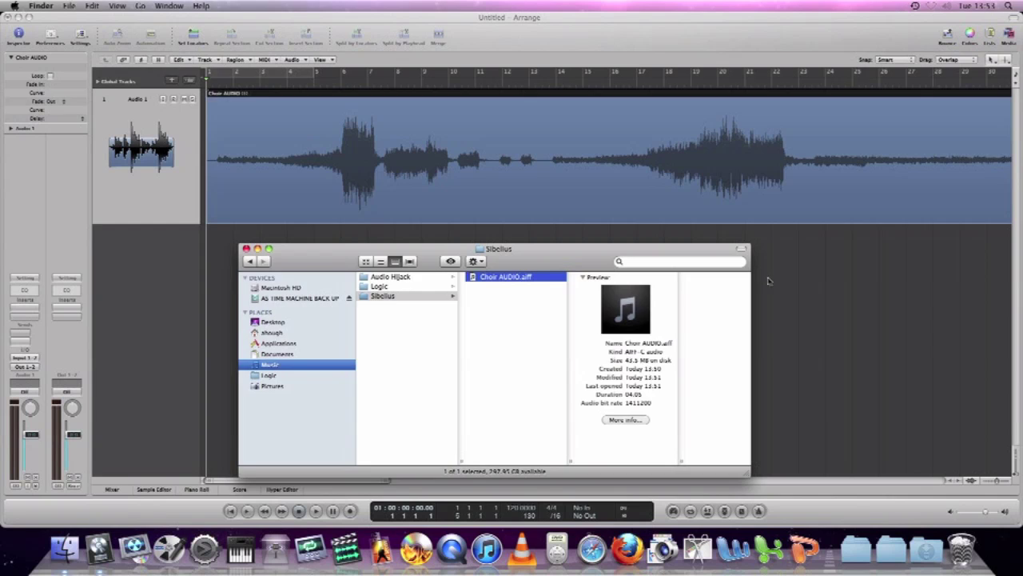
pyautogui.click(724, 271)
pyautogui.hotkey('ctrl', 'Left')
pyautogui.hotkey('ctrl', 'Left')
pyautogui.hotkey('ctrl', 'Left')
pyautogui.hotkey('ctrl', 'Left')
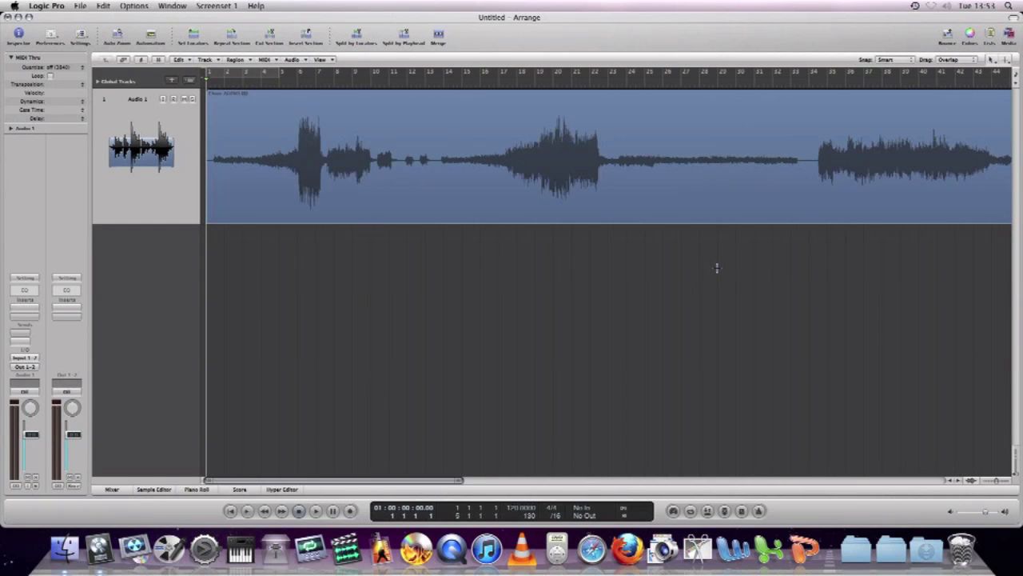
pyautogui.hotkey('ctrl', 'Left')
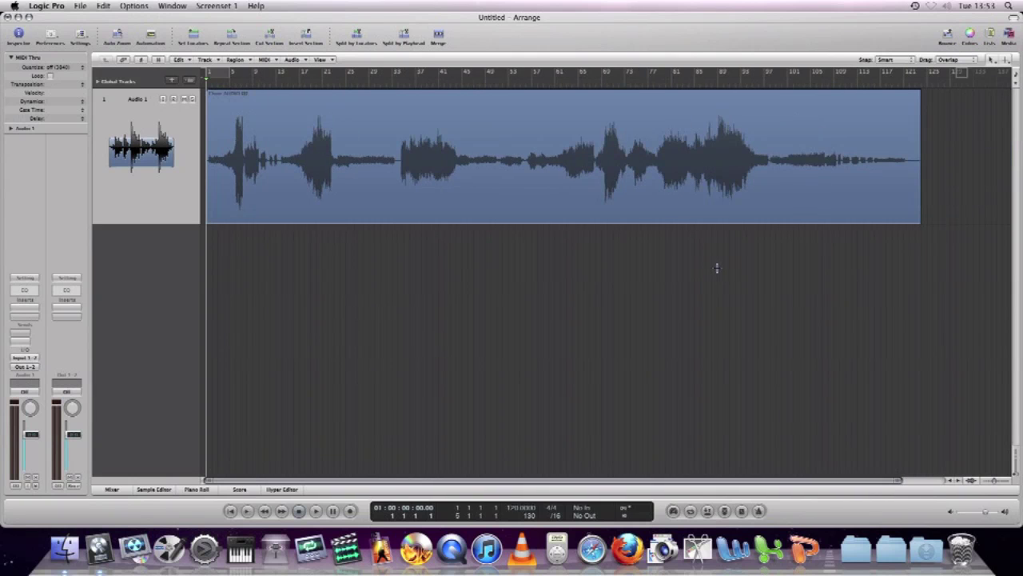
# Audition the choir recording at several points (bars 89, 65, 37, 20), then stop.
pyautogui.click(792, 83)
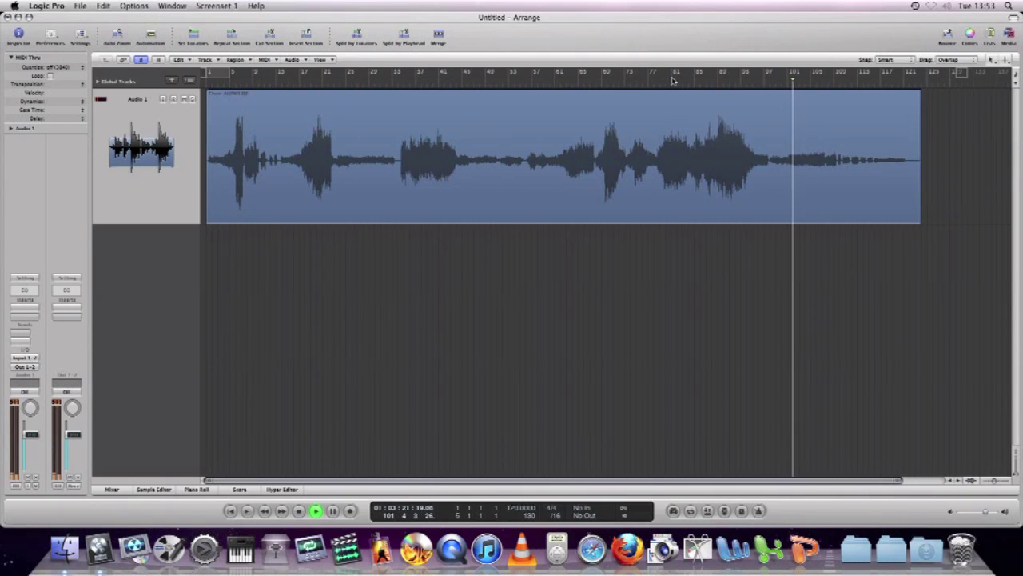
pyautogui.click(723, 84)
pyautogui.press('space')
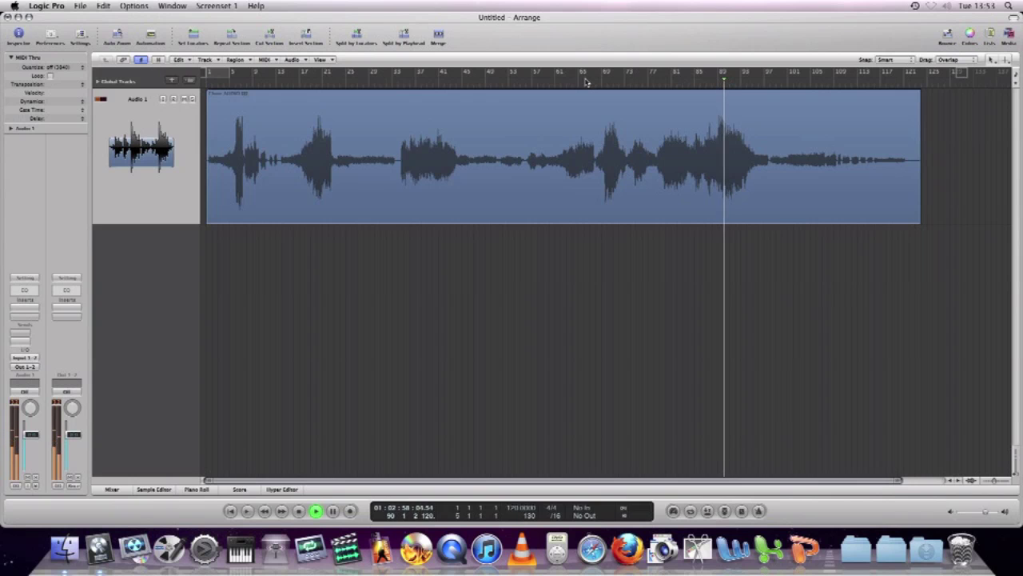
pyautogui.click(583, 83)
pyautogui.click(426, 83)
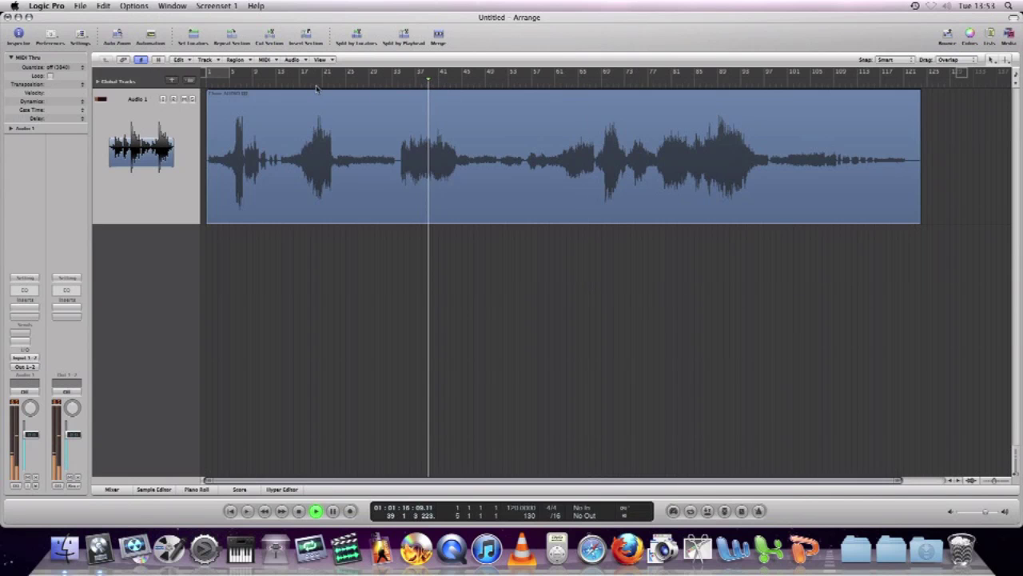
pyautogui.click(316, 85)
pyautogui.press('space')
# Return the playhead to the start and set the cycle range to the Choir AUDIO region.
pyautogui.click(800, 158)
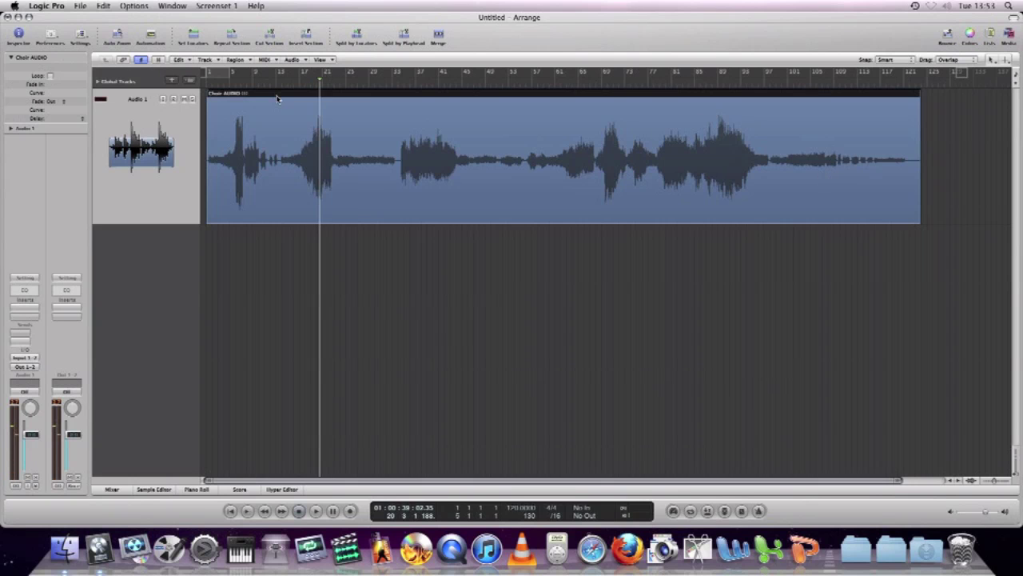
pyautogui.press('Return')
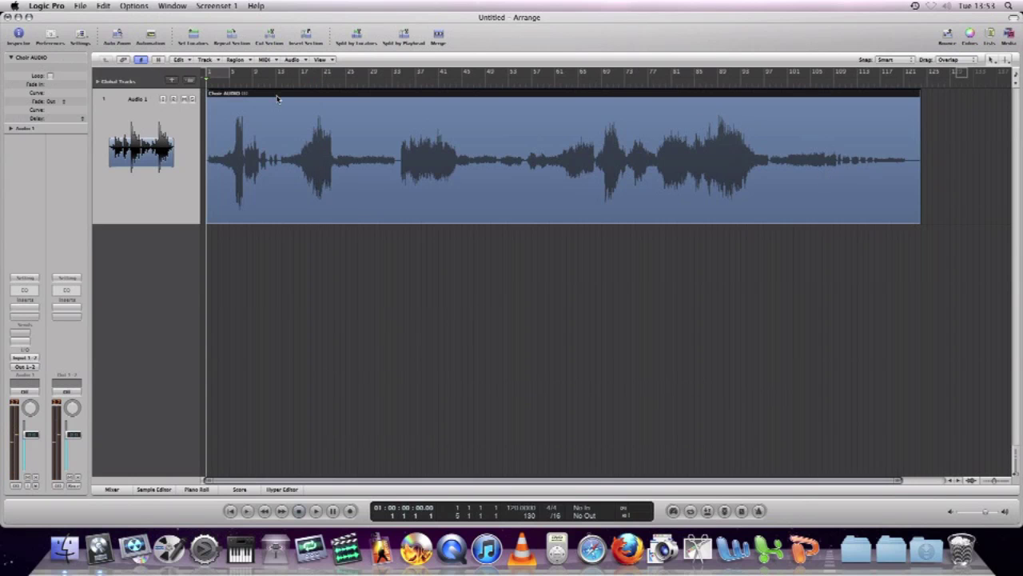
pyautogui.click(193, 36)
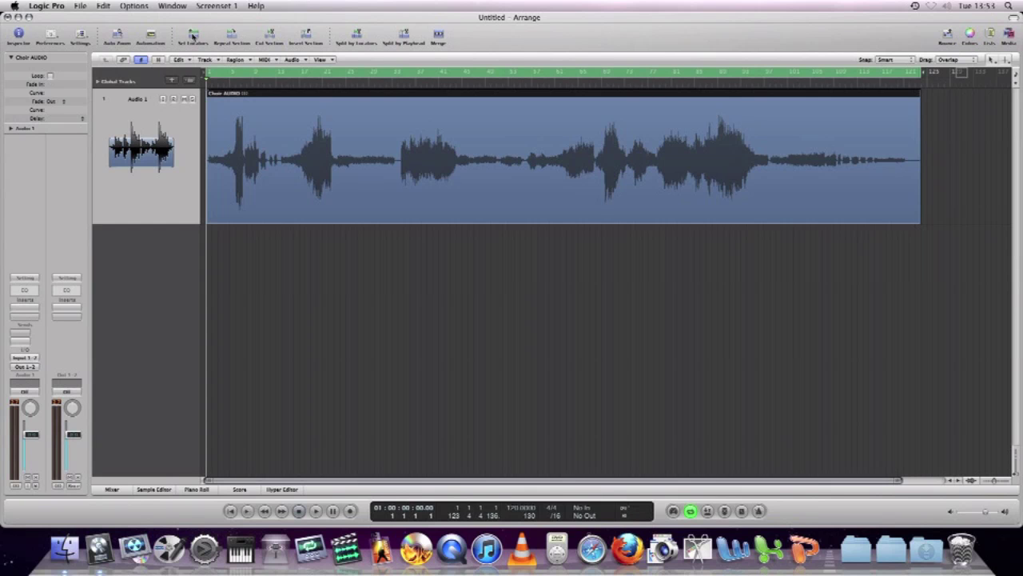
# In the Bounce dialog, switch the format from PCM to MP3 at 160 kbps stereo.
pyautogui.click(77, 485)
pyautogui.click(397, 216)
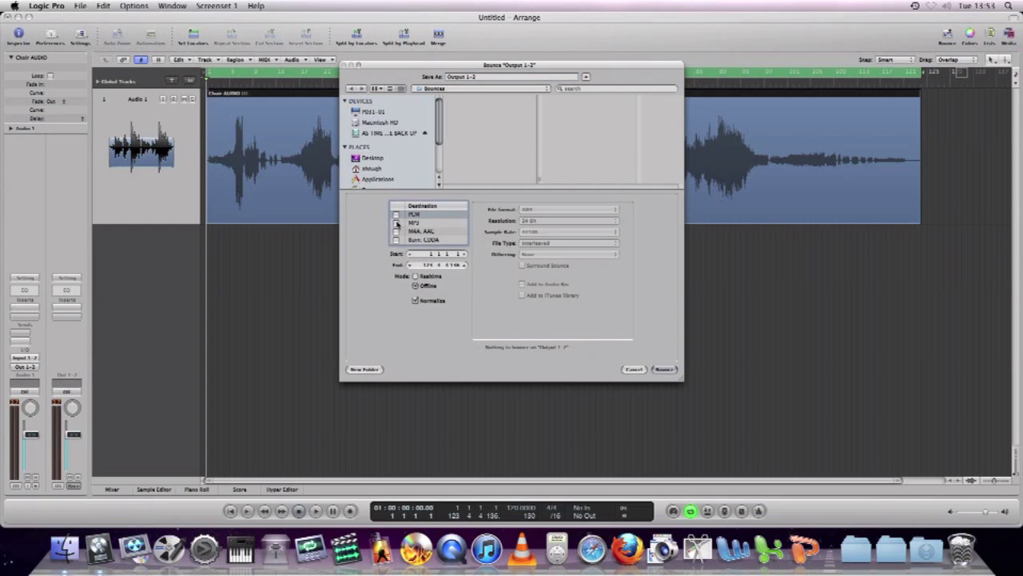
pyautogui.click(396, 222)
pyautogui.click(550, 222)
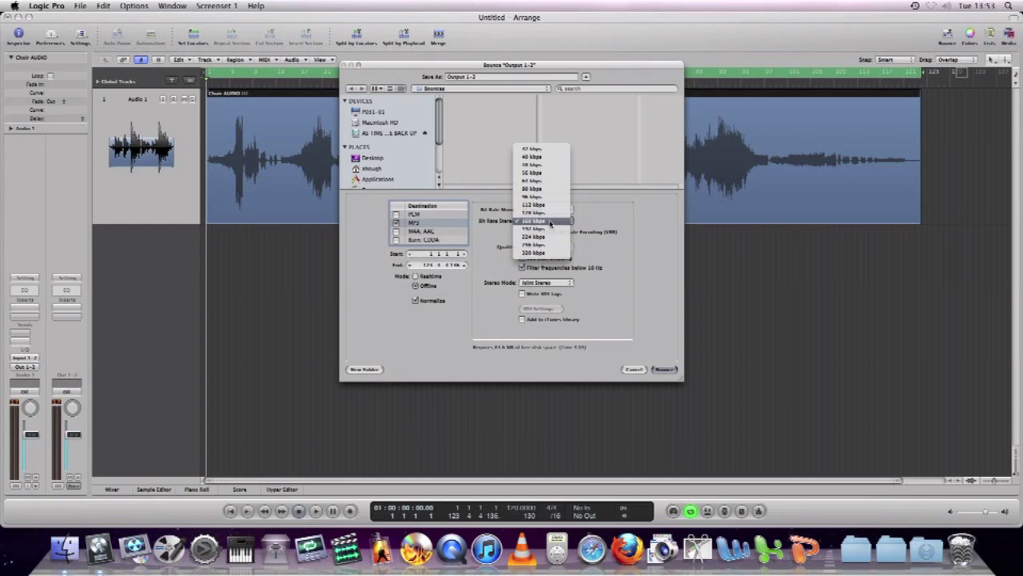
pyautogui.click(550, 222)
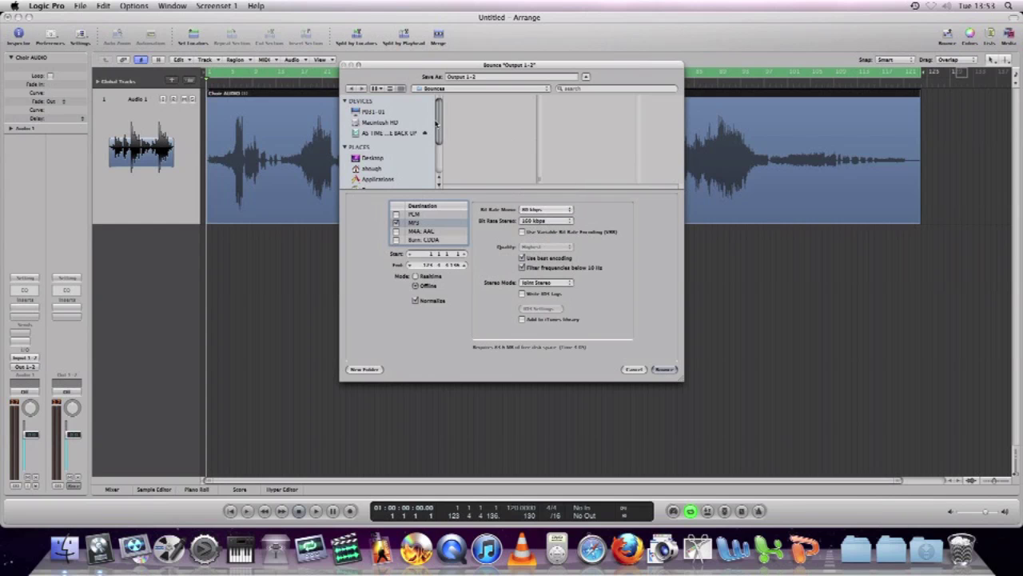
# Bounce to the Music › Sibelius folder with the file name 'Choir MP3'.
pyautogui.click(515, 91)
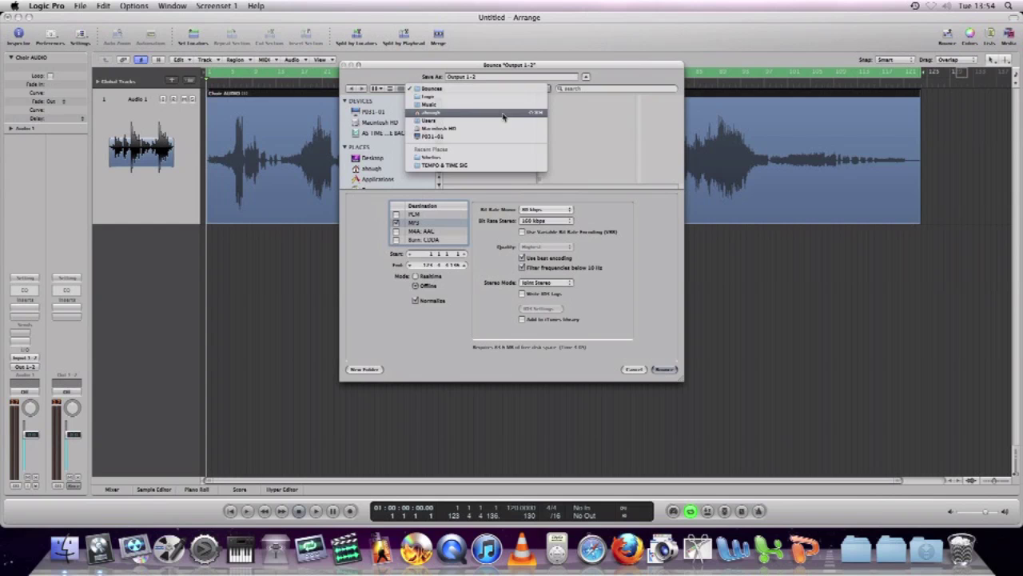
pyautogui.click(503, 89)
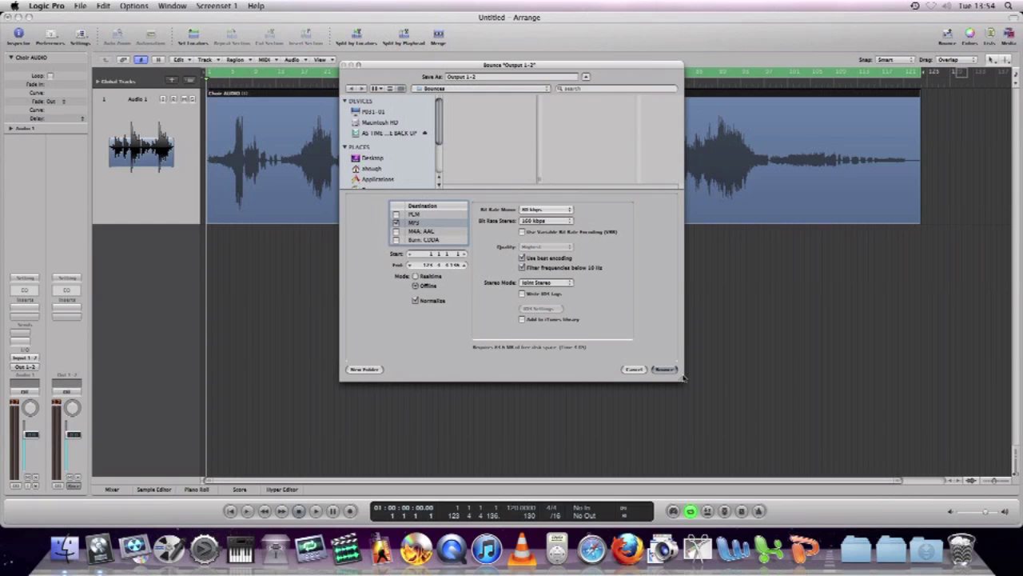
pyautogui.moveTo(685, 379); pyautogui.dragTo(709, 440)
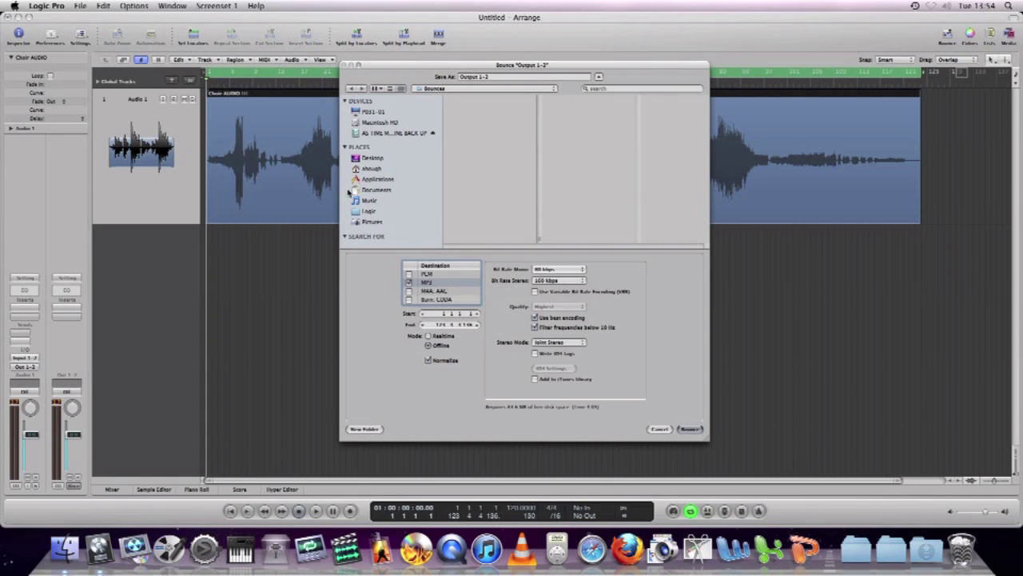
pyautogui.click(371, 200)
pyautogui.click(459, 120)
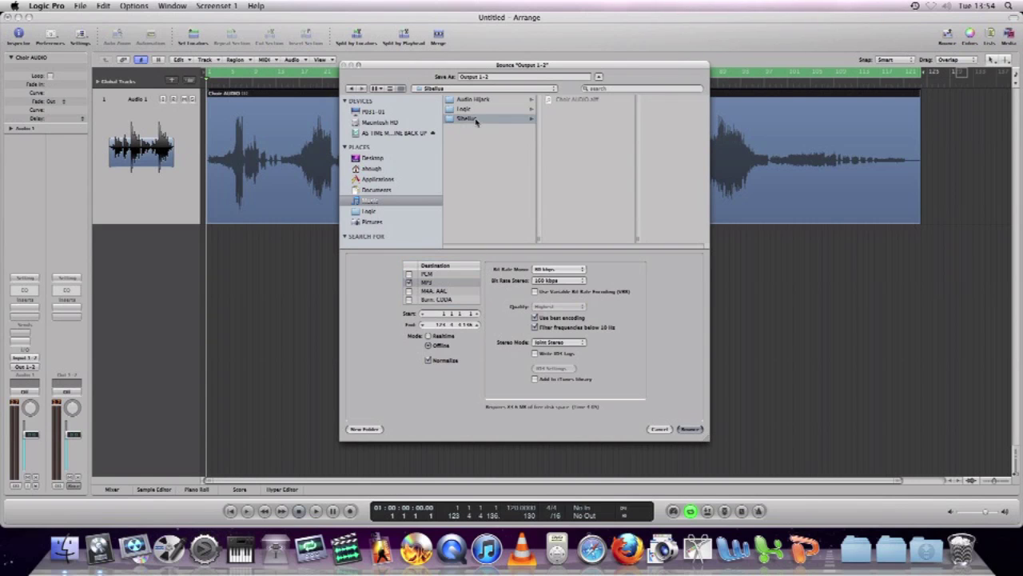
pyautogui.click(587, 100)
pyautogui.click(513, 76)
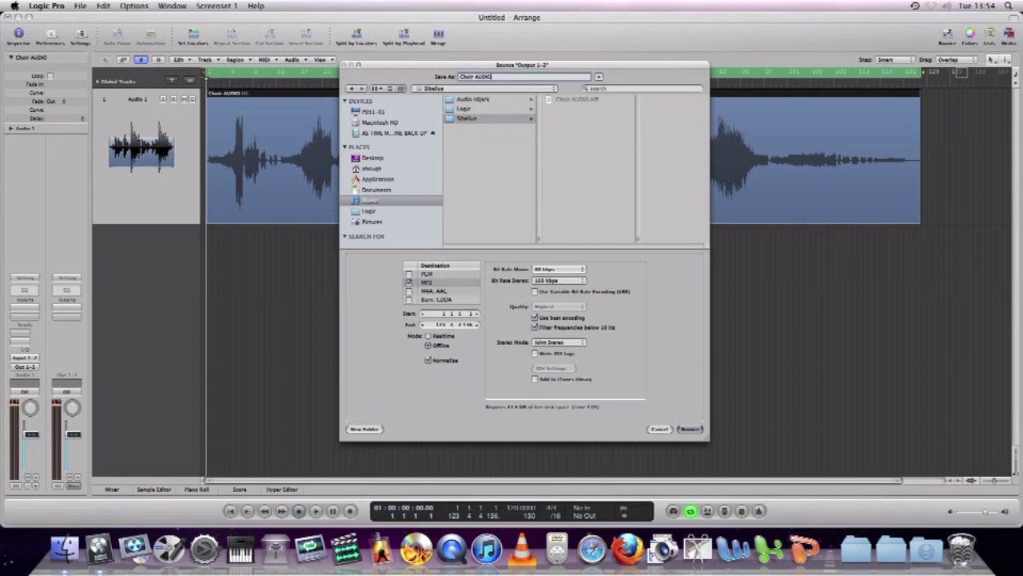
pyautogui.press('BackSpace')
pyautogui.press('BackSpace')
pyautogui.press('BackSpace')
pyautogui.press('BackSpace')
pyautogui.press('BackSpace')
pyautogui.press('BackSpace')
pyautogui.write('MP3')
pyautogui.click(689, 428)
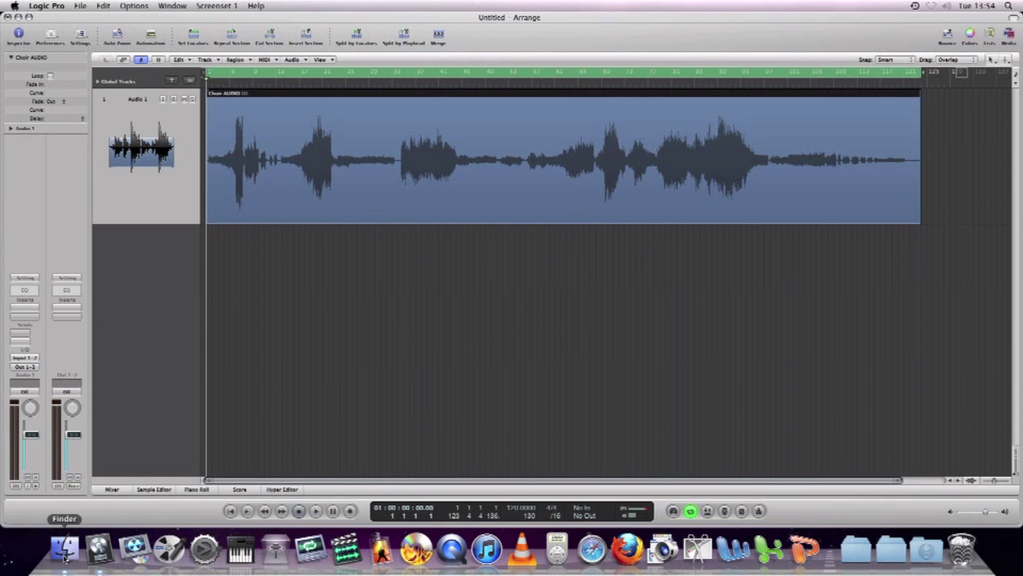
# Compare Choir MP3.mp3 (4.9 MB) with Choir AUDIO.aiff (41.5 MB) in the Sibelius folder.
pyautogui.click(64, 549)
pyautogui.moveTo(513, 259); pyautogui.dragTo(505, 243)
pyautogui.click(496, 270)
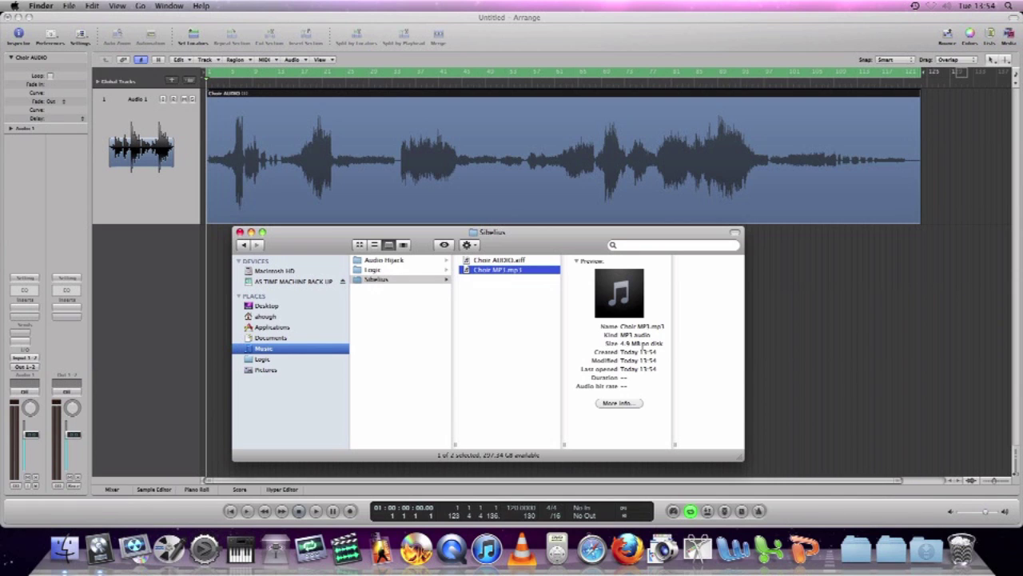
pyautogui.click(640, 345)
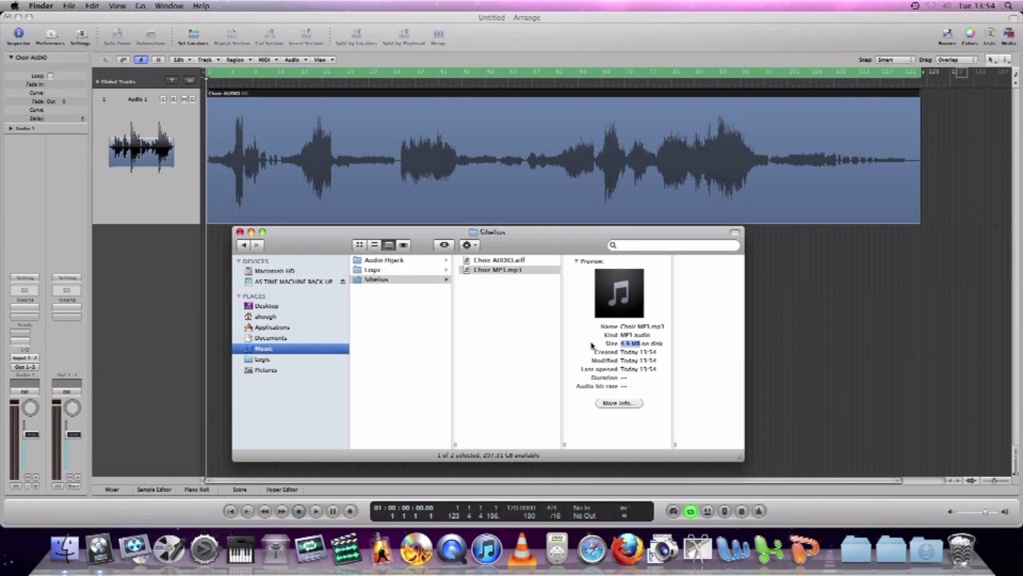
pyautogui.click(519, 261)
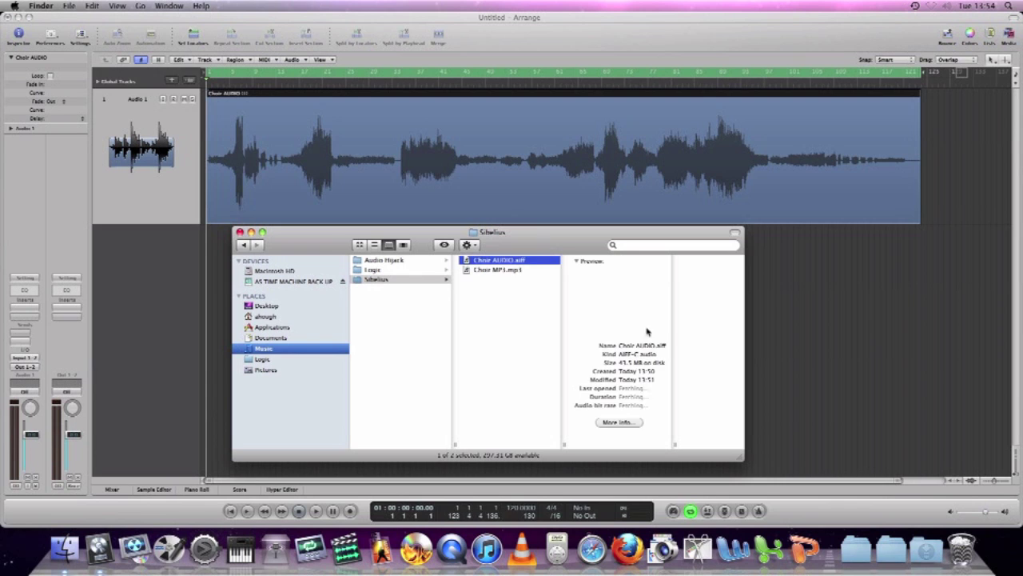
pyautogui.moveTo(632, 343); pyautogui.dragTo(619, 343)
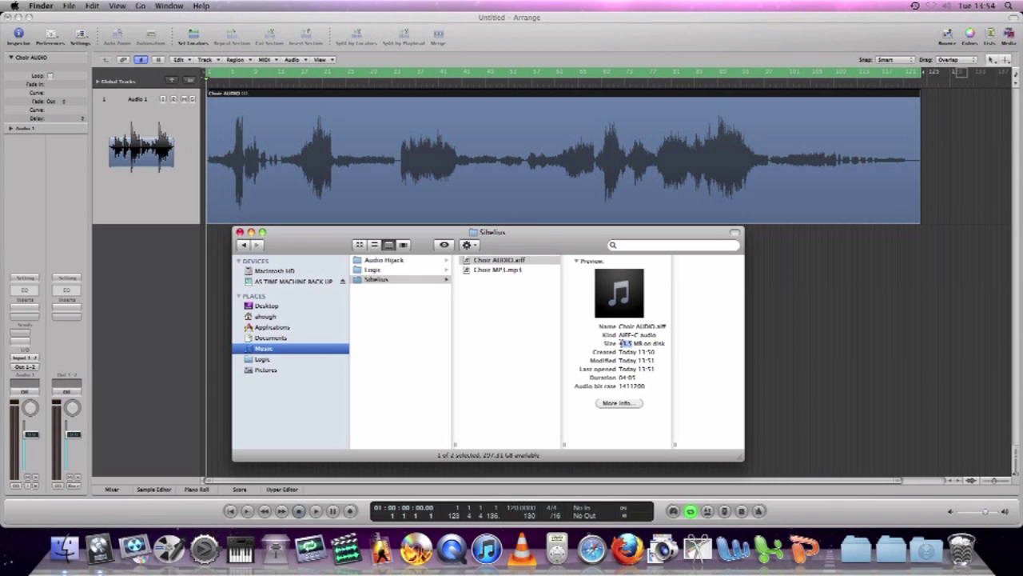
pyautogui.click(500, 272)
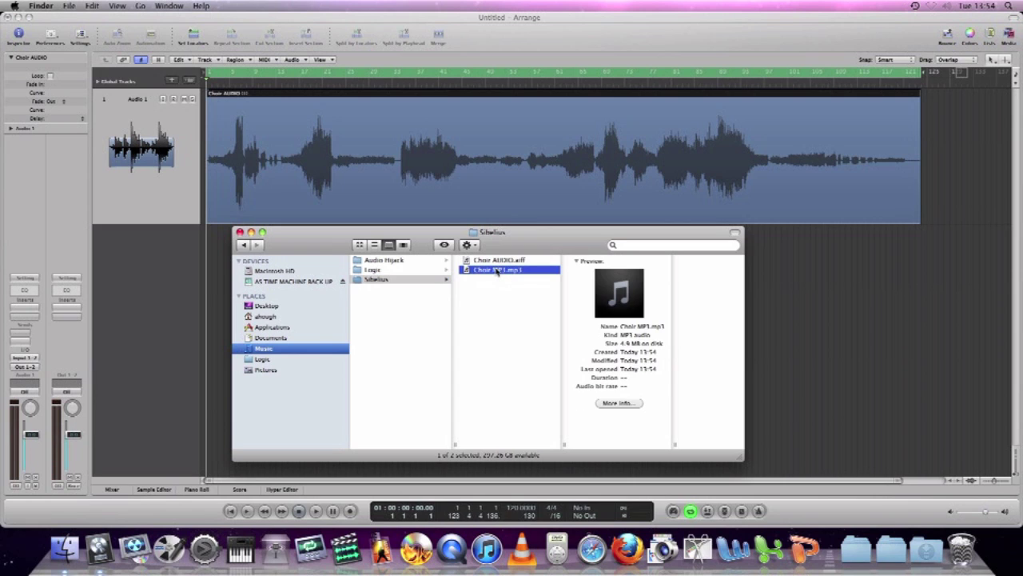
pyautogui.rightClick(505, 274)
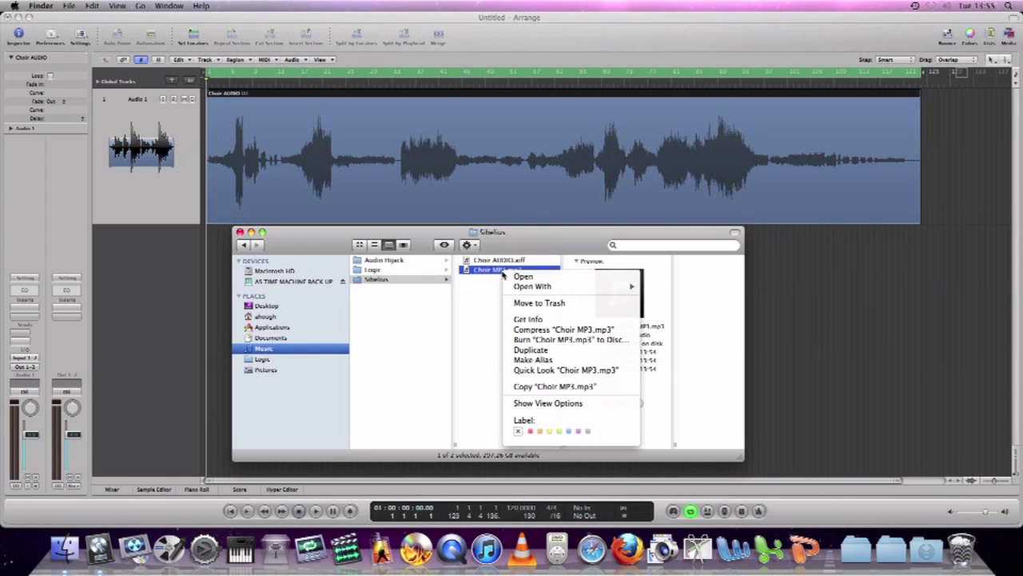
# Open Choir MP3.mp3 in QuickTime Player, start playback and widen the player.
pyautogui.moveTo(567, 286)
pyautogui.click(685, 316)
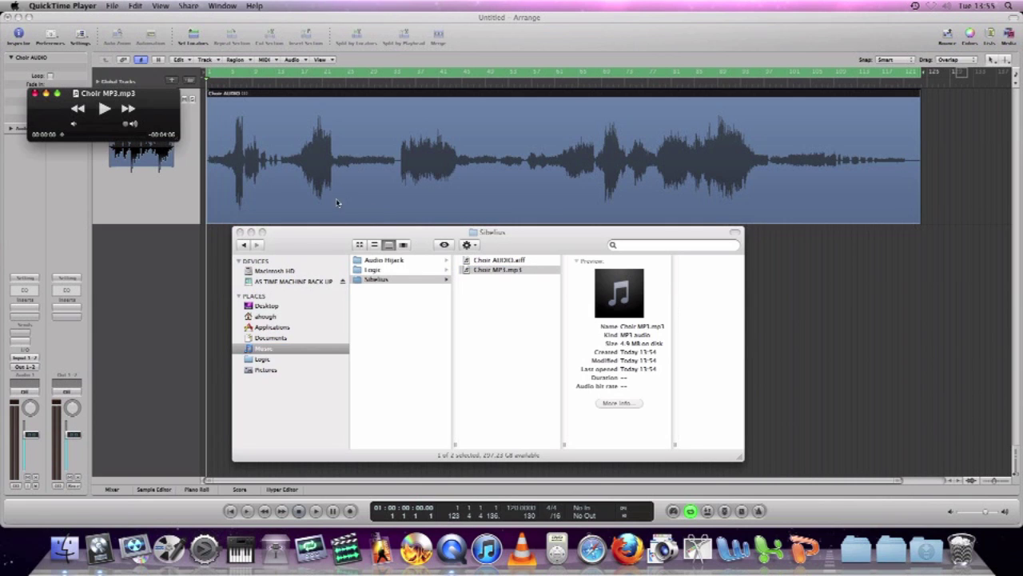
pyautogui.click(105, 109)
pyautogui.moveTo(175, 137); pyautogui.dragTo(424, 137)
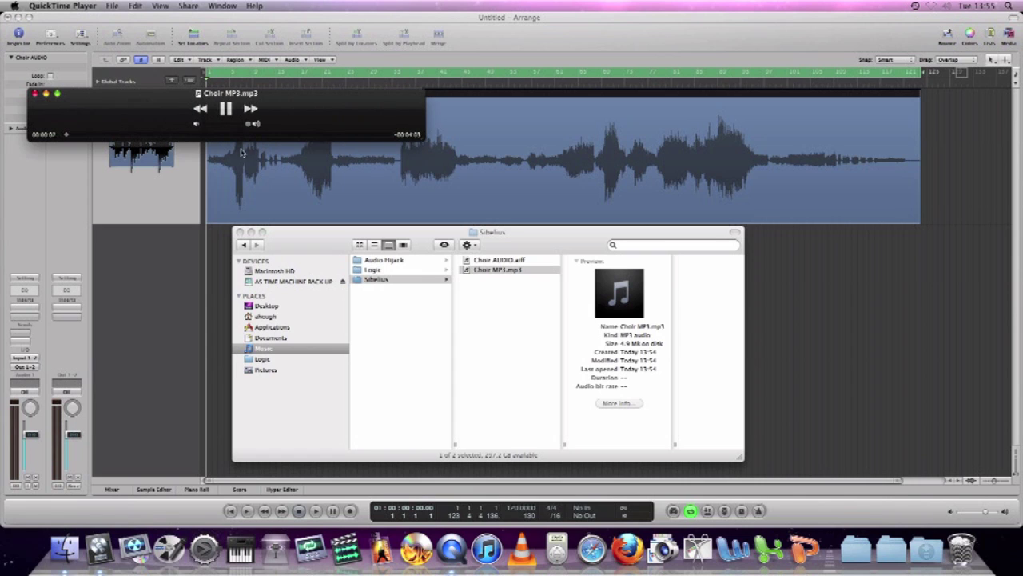
# Skip ahead through 0:44, 1:11 and 2:39 near the end, stopping at 4:03.
pyautogui.click(121, 136)
pyautogui.click(157, 136)
pyautogui.click(276, 136)
pyautogui.click(380, 136)
pyautogui.click(227, 109)
# Quit Logic Pro without saving the untitled project.
pyautogui.click(314, 244)
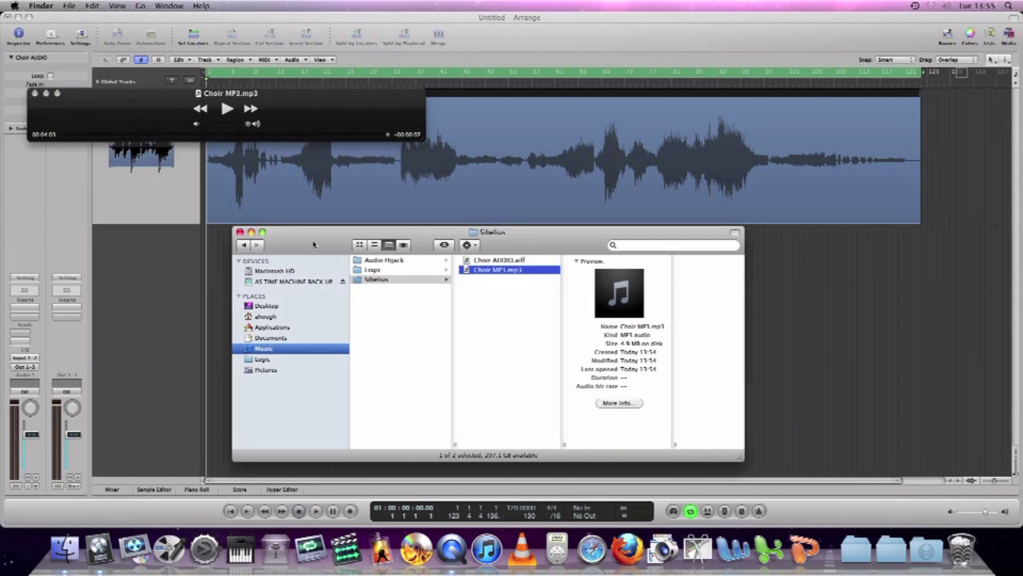
pyautogui.click(223, 268)
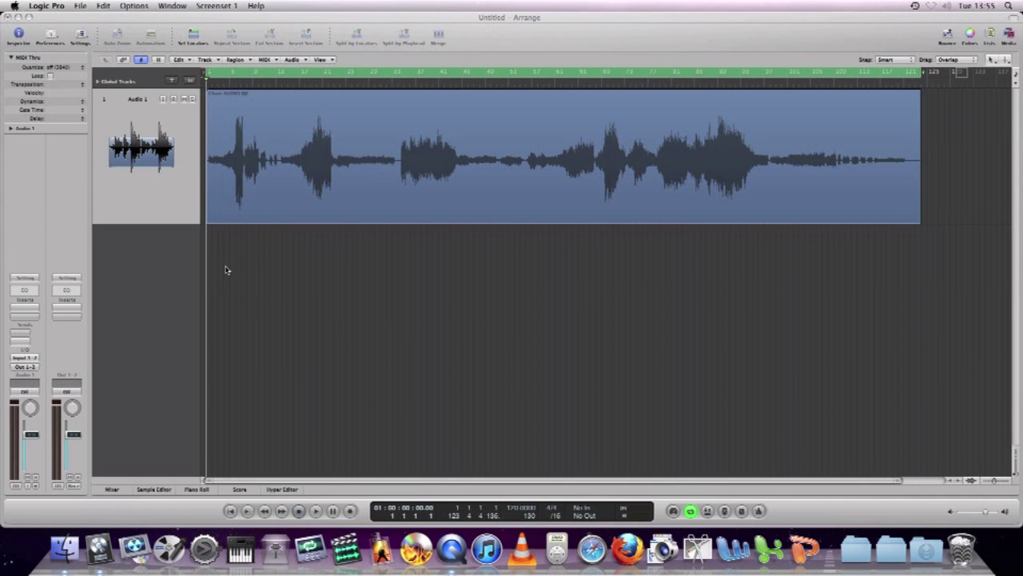
pyautogui.click(47, 5)
pyautogui.click(61, 105)
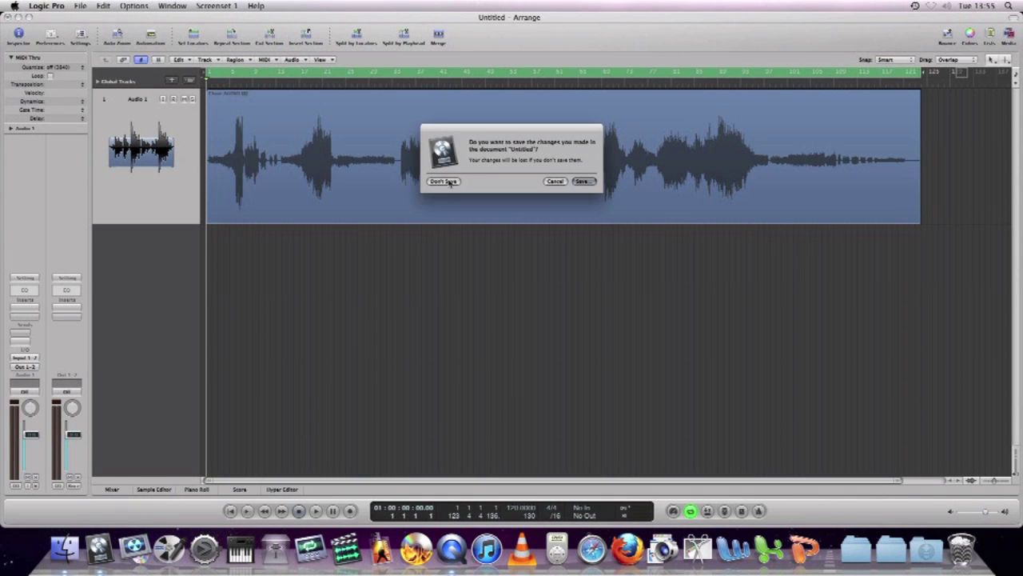
pyautogui.click(448, 183)
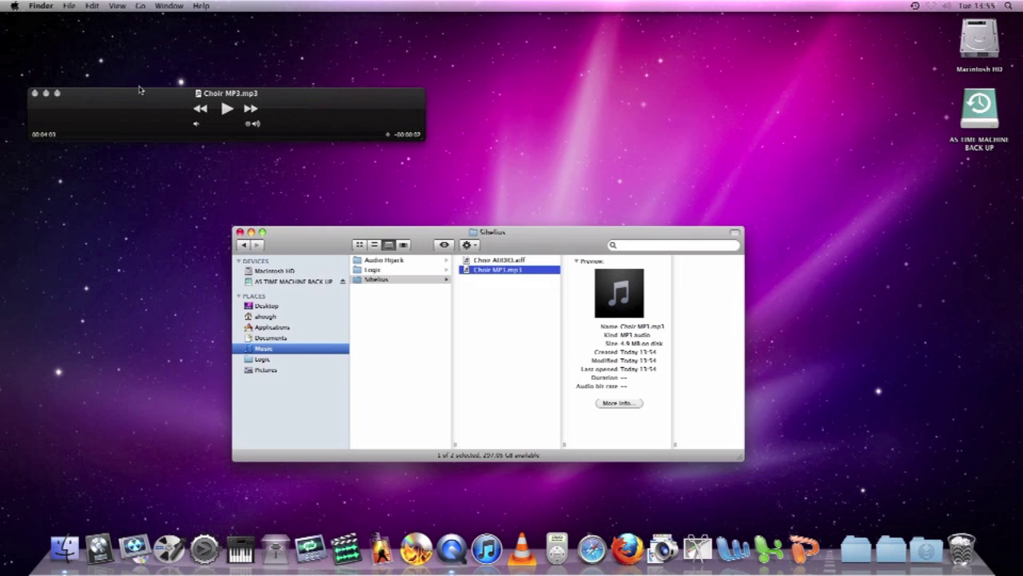
# Quit QuickTime Player.
pyautogui.click(145, 95)
pyautogui.click(61, 5)
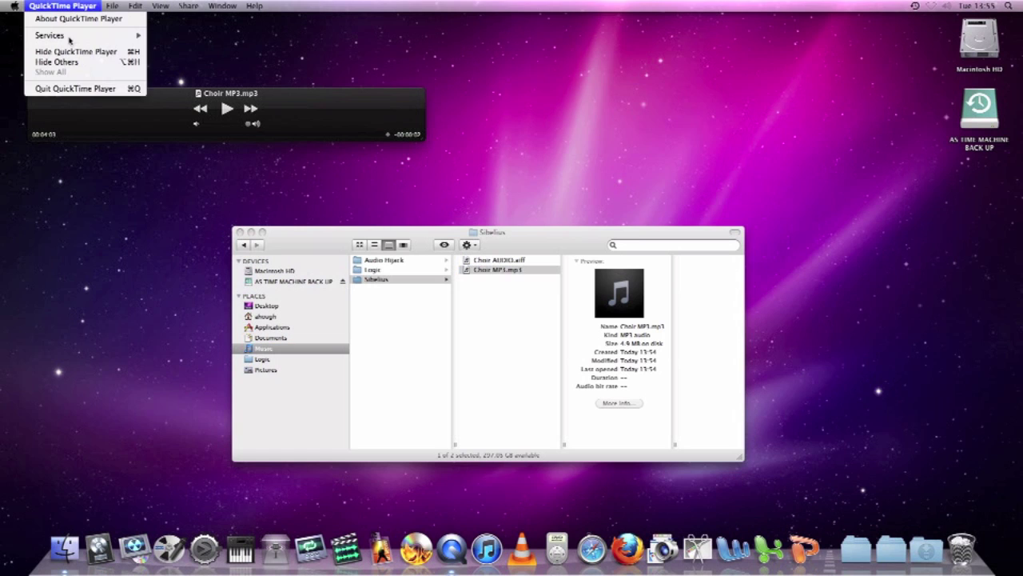
pyautogui.click(88, 90)
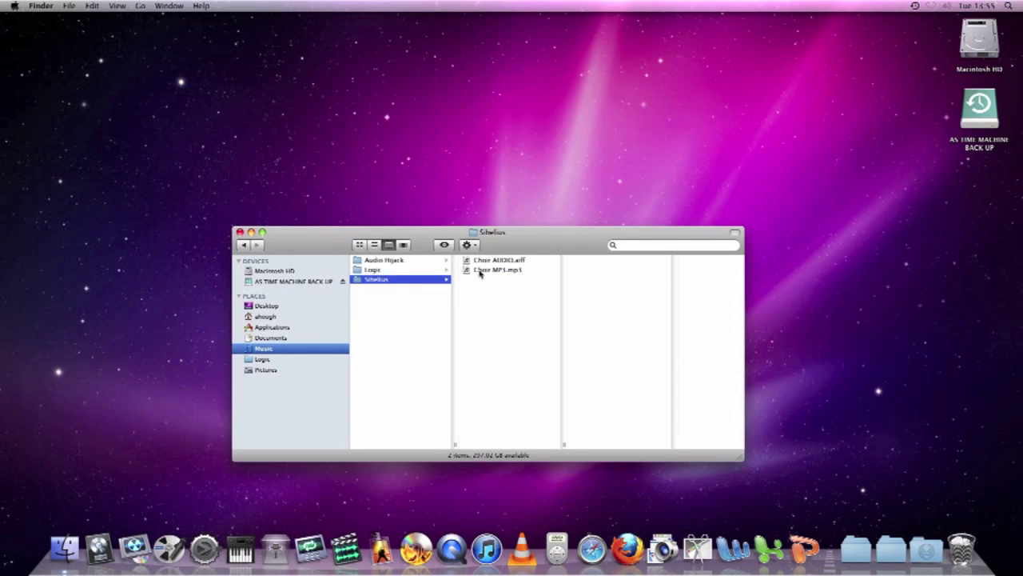